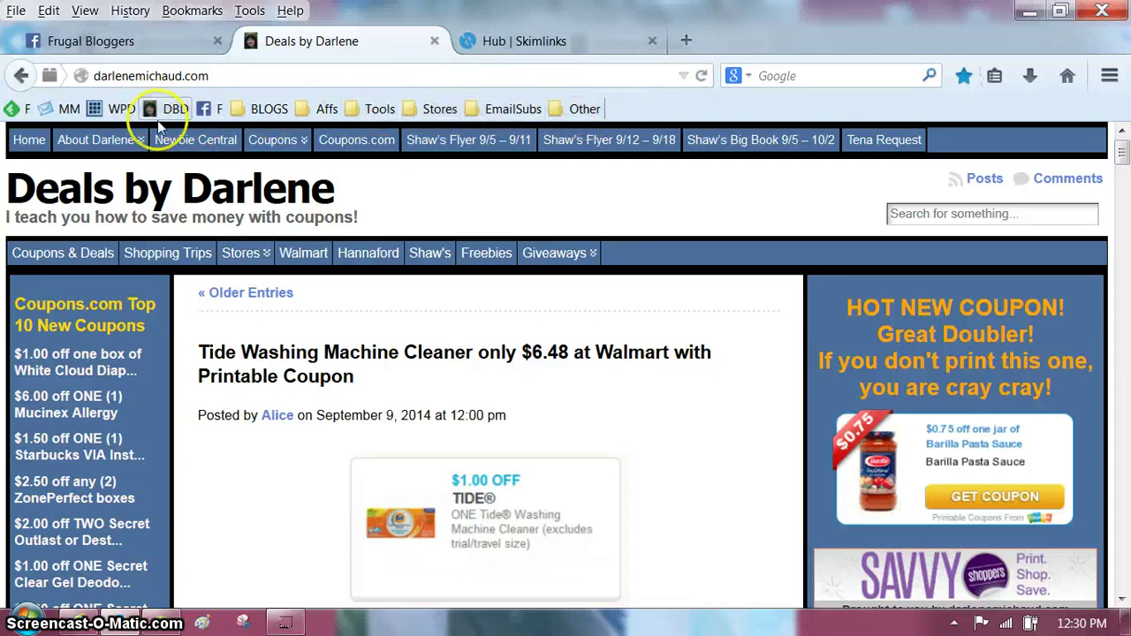
Step: Hide the Bookmarks Toolbar and show it again
{"action": "right_click", "coordinate": [634, 112]}
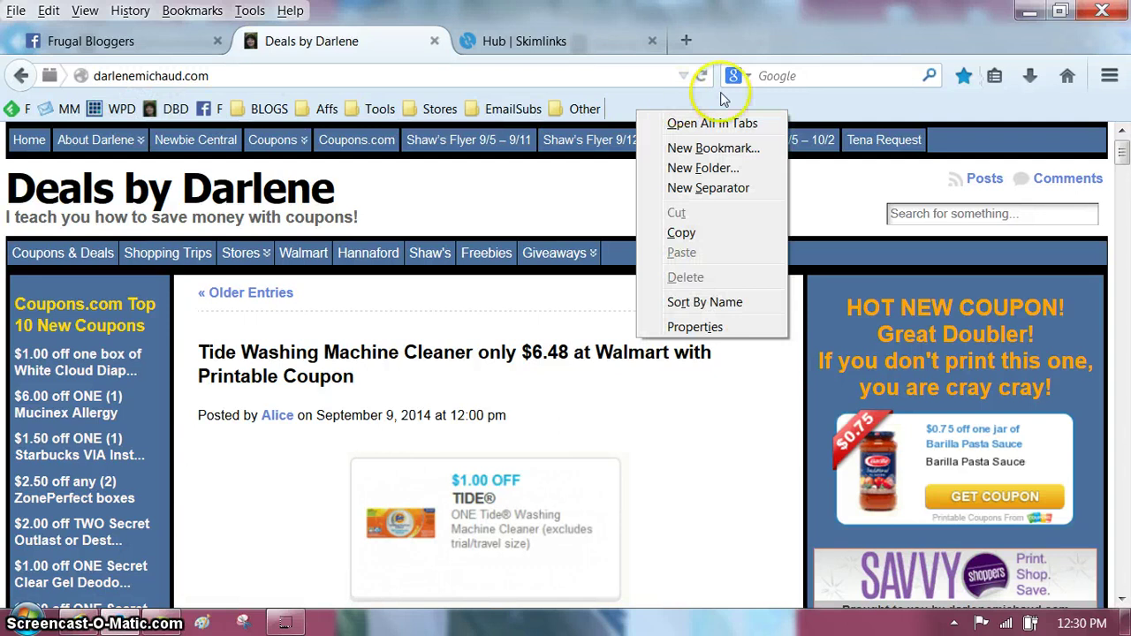
{"action": "left_click", "coordinate": [765, 94]}
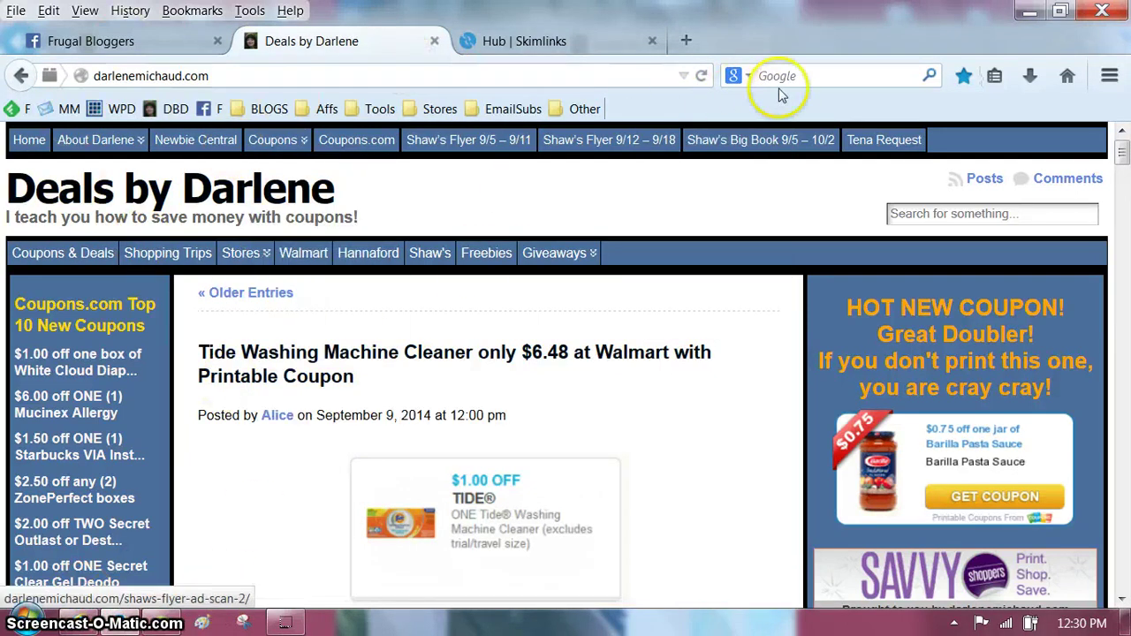
{"action": "right_click", "coordinate": [716, 30]}
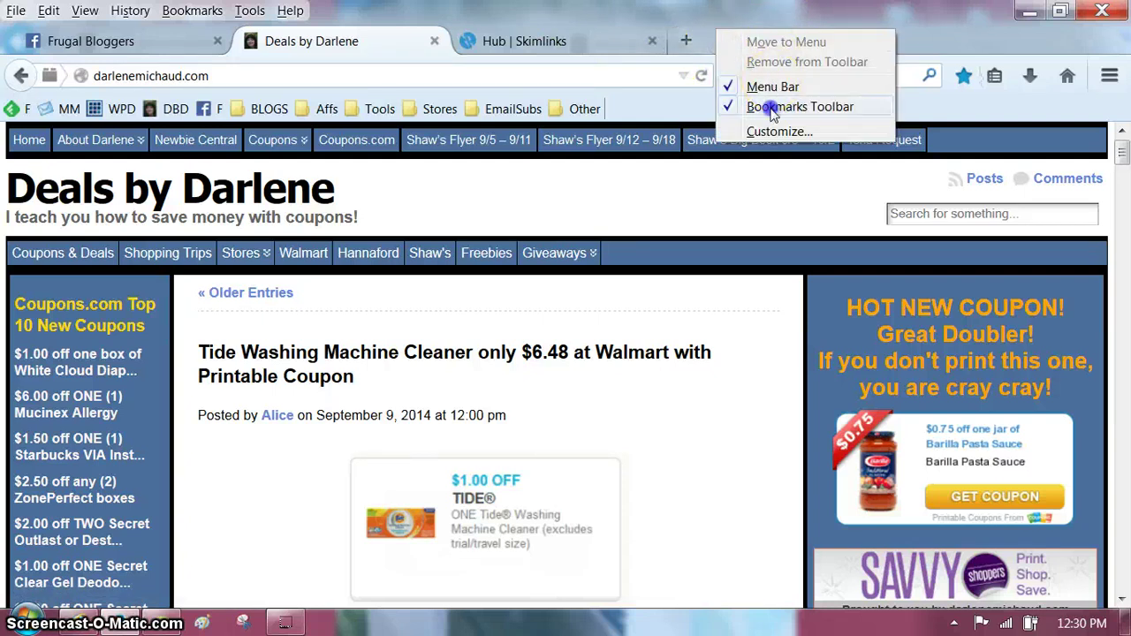
{"action": "left_click", "coordinate": [801, 106]}
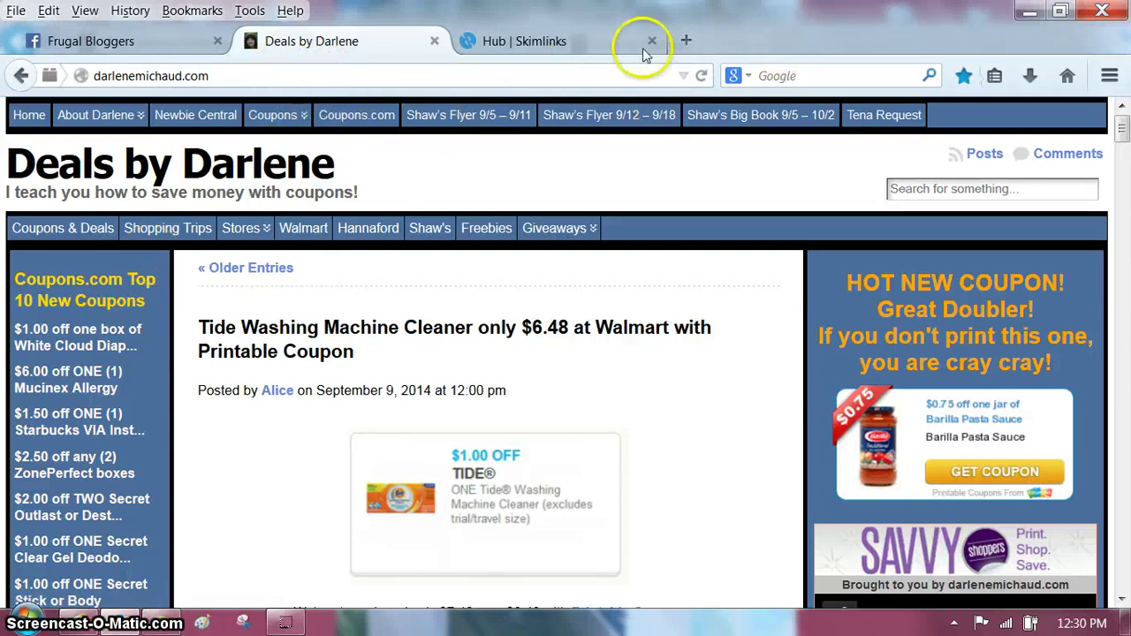
{"action": "right_click", "coordinate": [740, 39]}
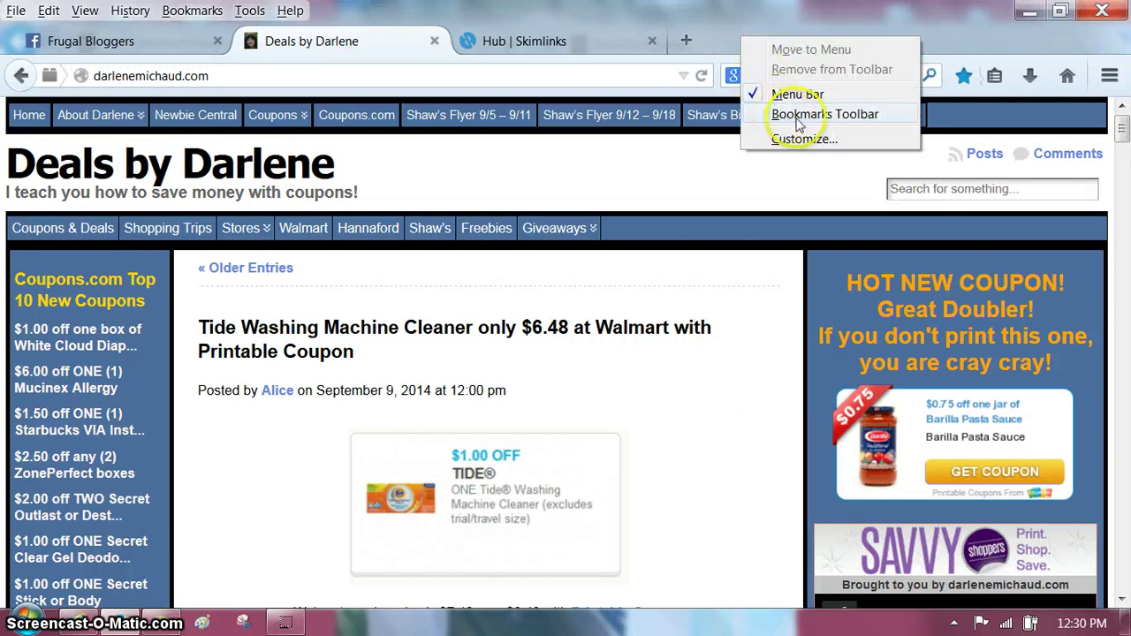
{"action": "left_click", "coordinate": [821, 121]}
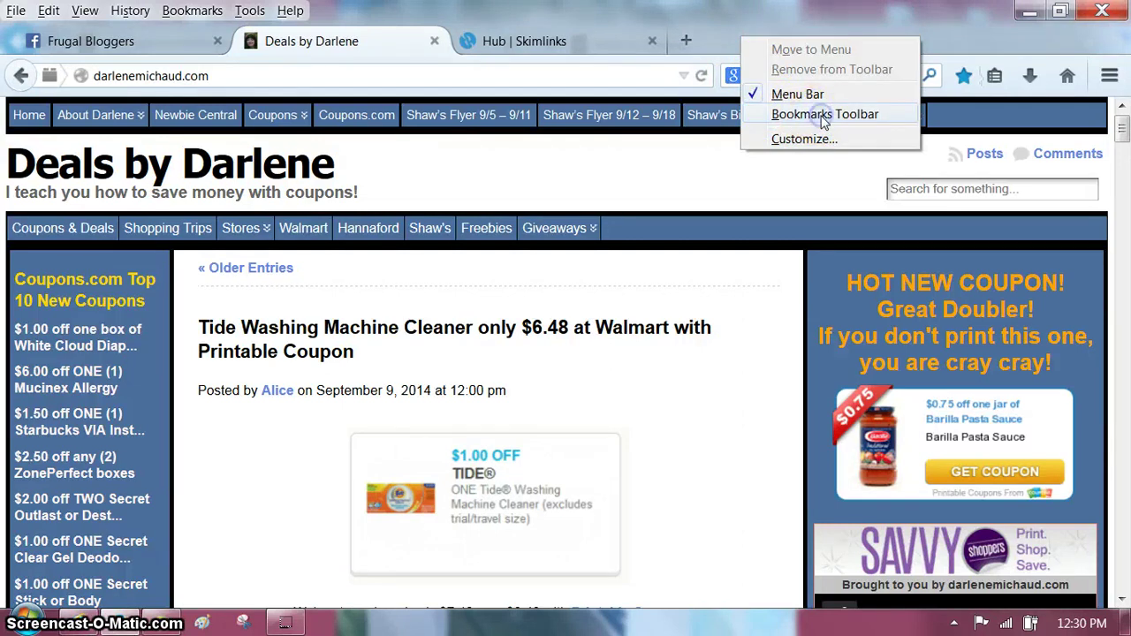
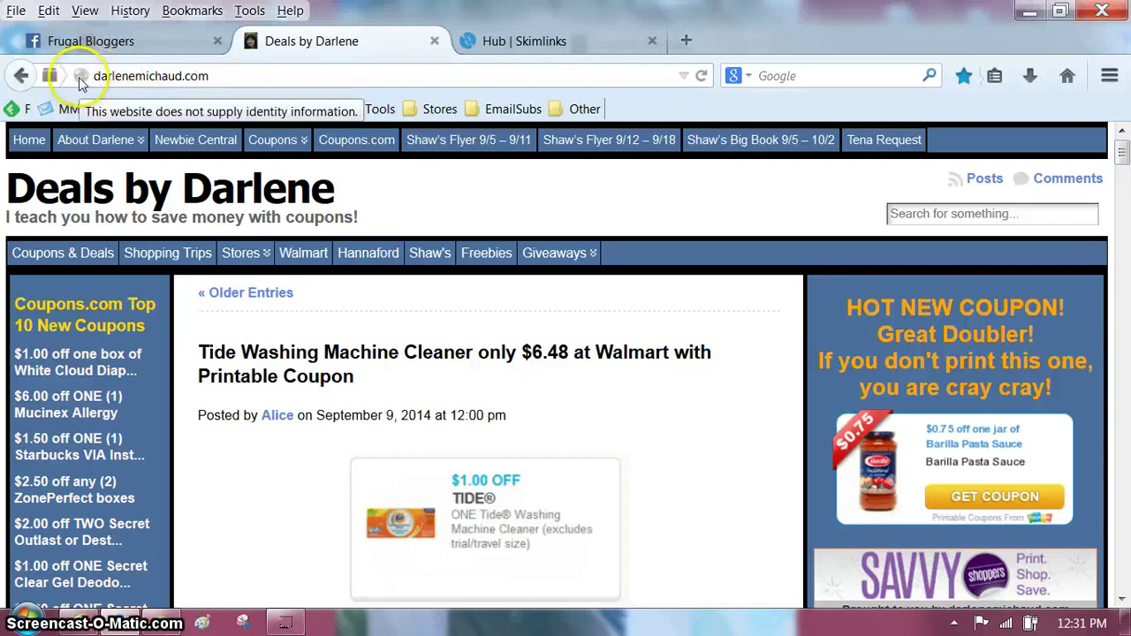
Step: Bookmark the Deals by Darlene site at the end of the Bookmarks Toolbar and load it from that bookmark
{"action": "left_click_drag", "start_coordinate": [206, 89], "coordinate": [657, 110]}
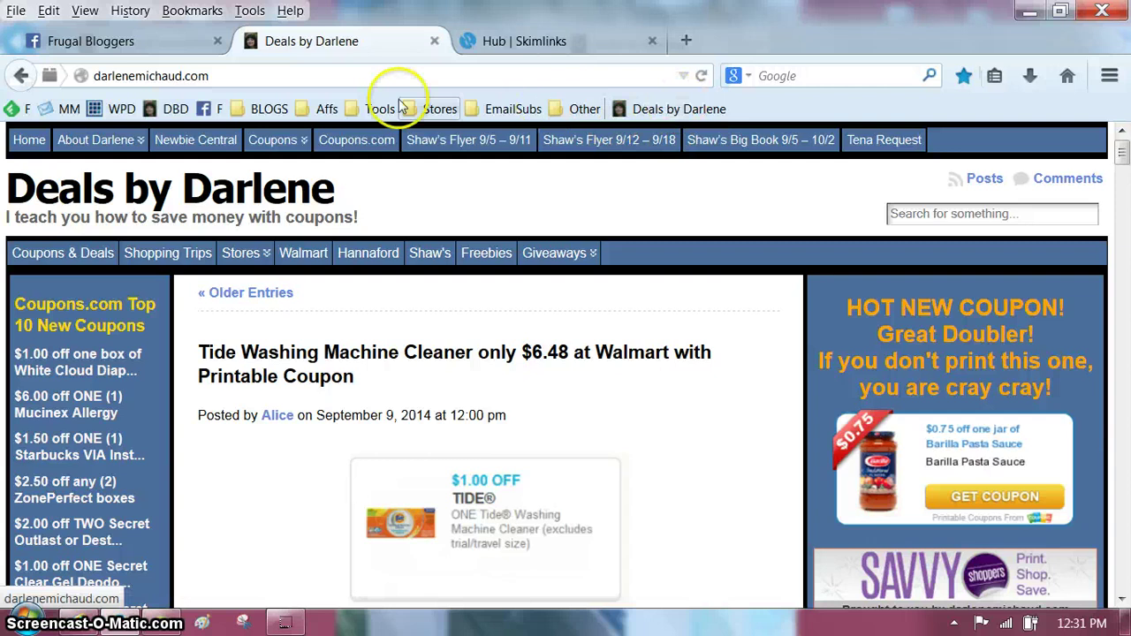
{"action": "left_click", "coordinate": [692, 110]}
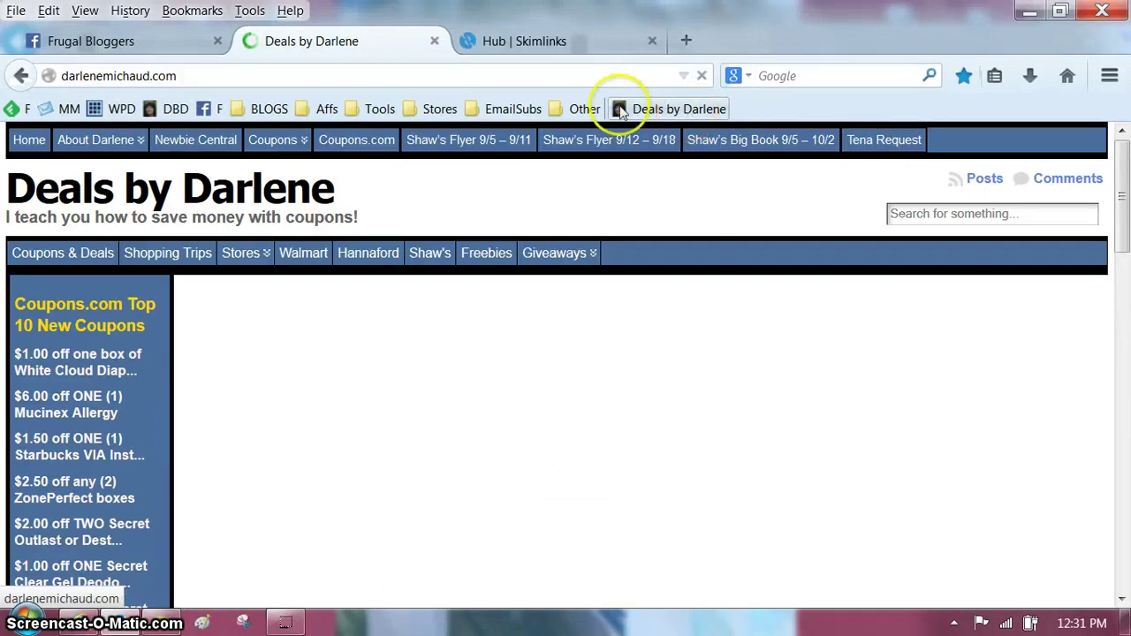
Step: Rename the new Deals by Darlene toolbar bookmark as DBD and save it
{"action": "right_click", "coordinate": [698, 108]}
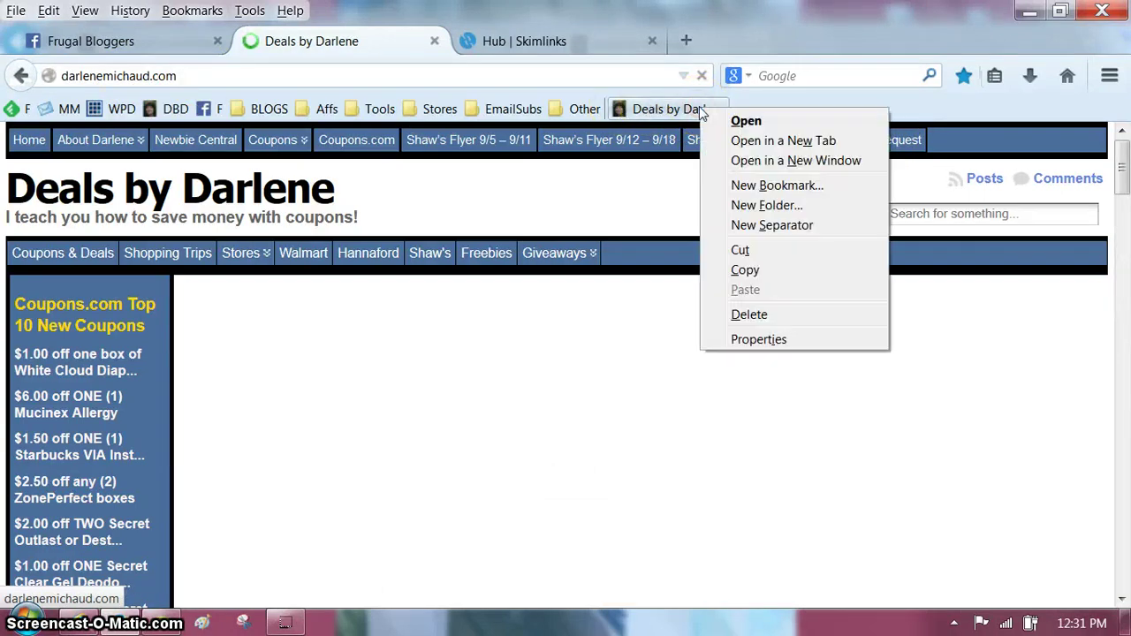
{"action": "left_click", "coordinate": [758, 340]}
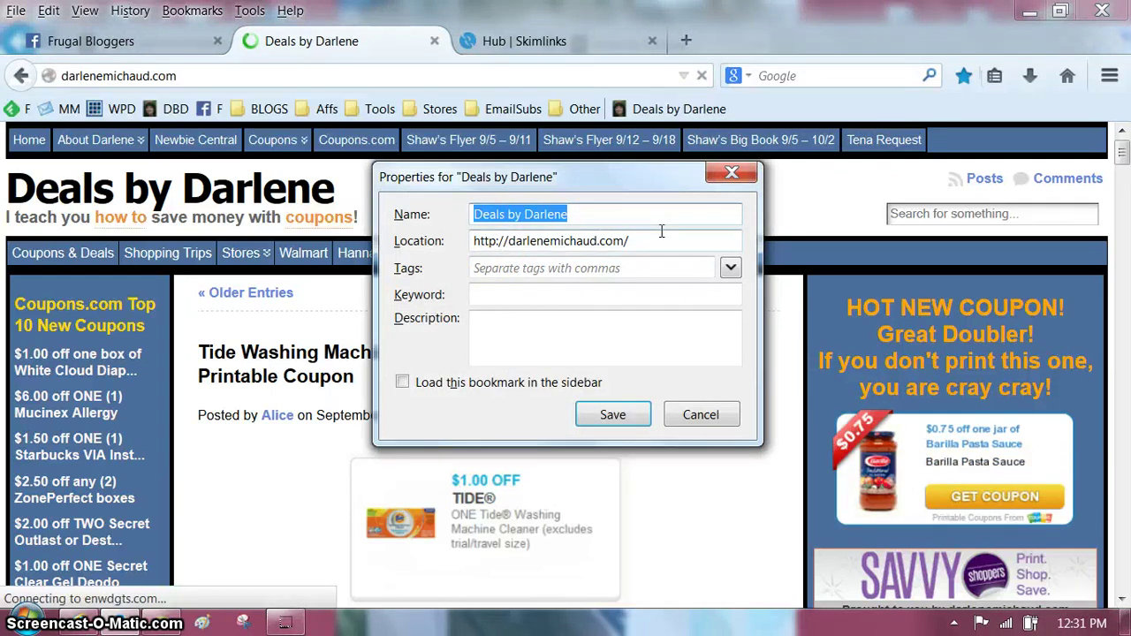
{"action": "type", "text": "DBD"}
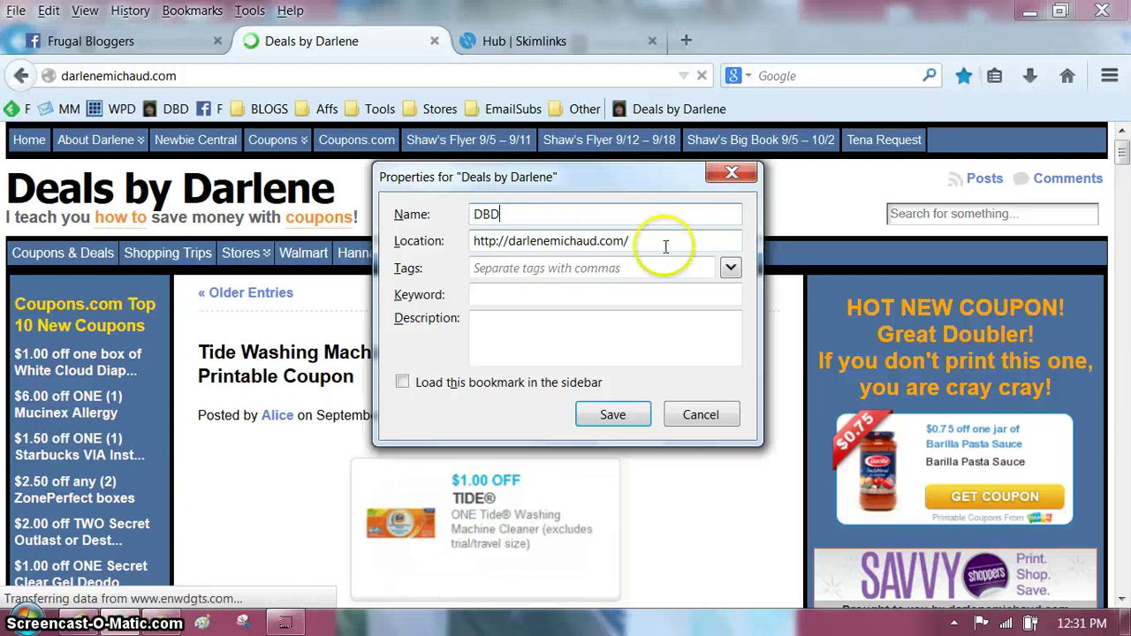
{"action": "left_click", "coordinate": [608, 415]}
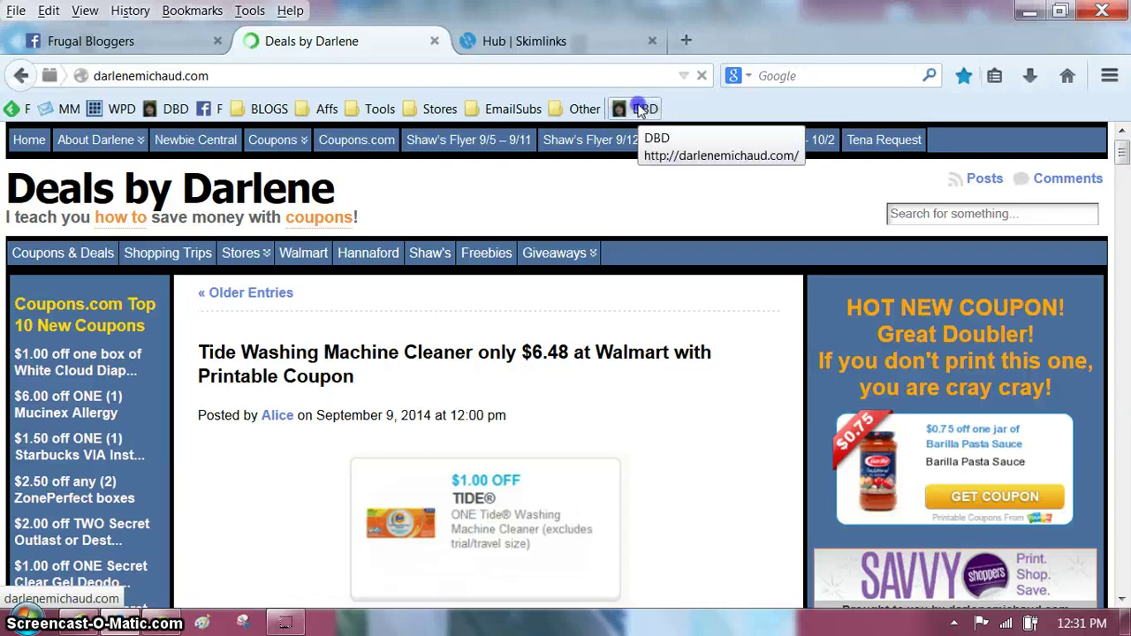
Step: Load the site from the renamed DBD bookmark and look through its page
{"action": "left_click", "coordinate": [633, 106]}
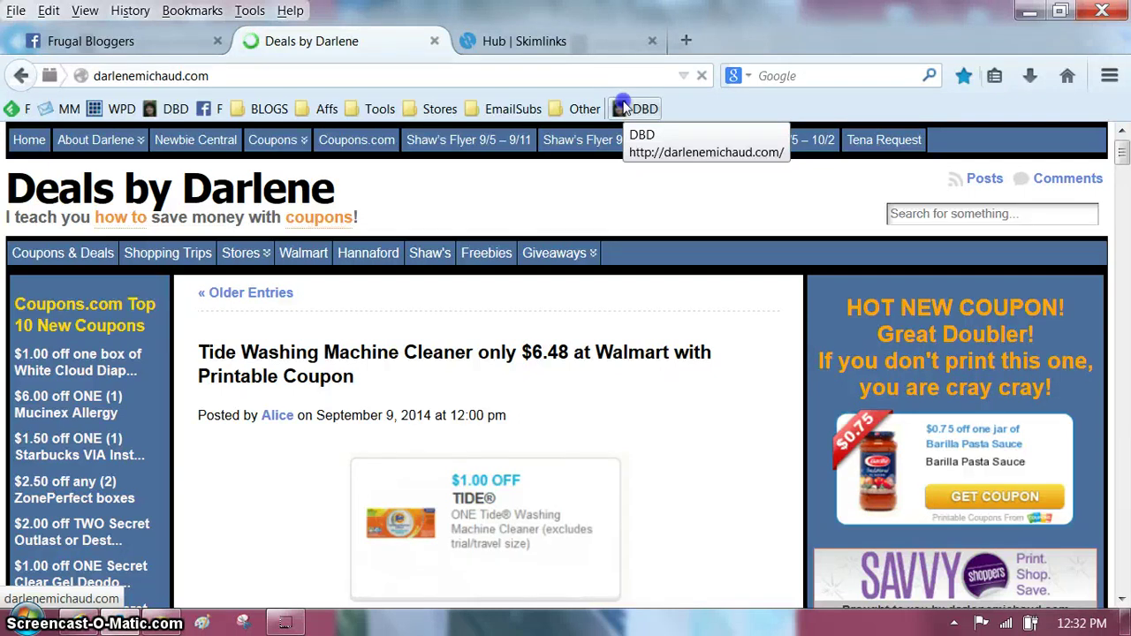
{"action": "left_click_drag", "start_coordinate": [1120, 152], "coordinate": [1122, 206]}
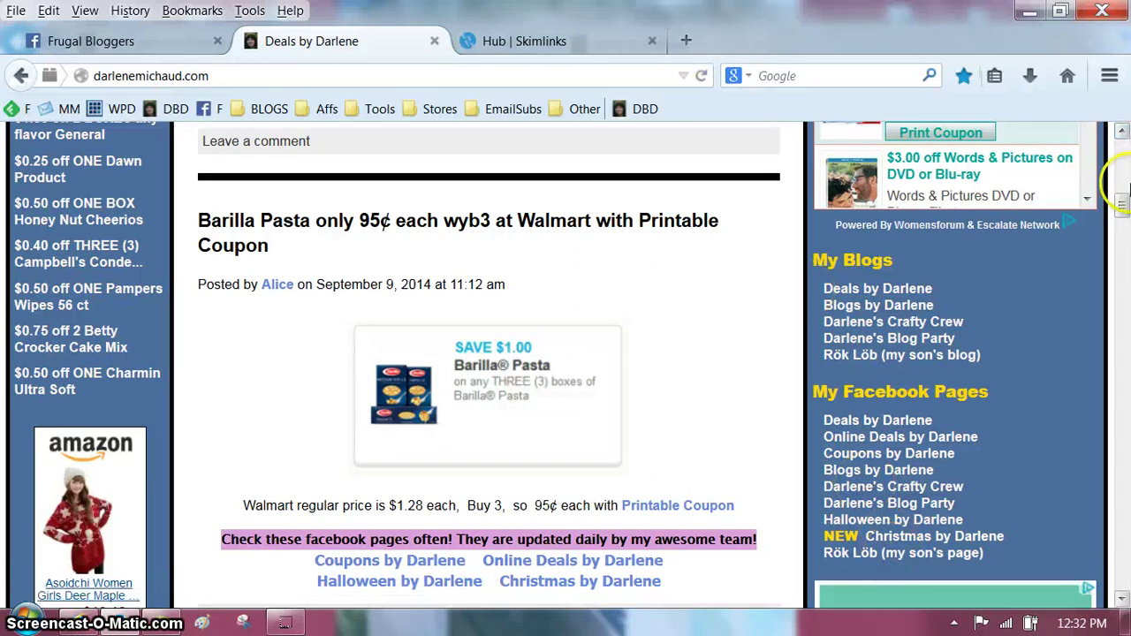
{"action": "scroll", "coordinate": [1122, 187], "scroll_direction": "up", "scroll_amount": 10}
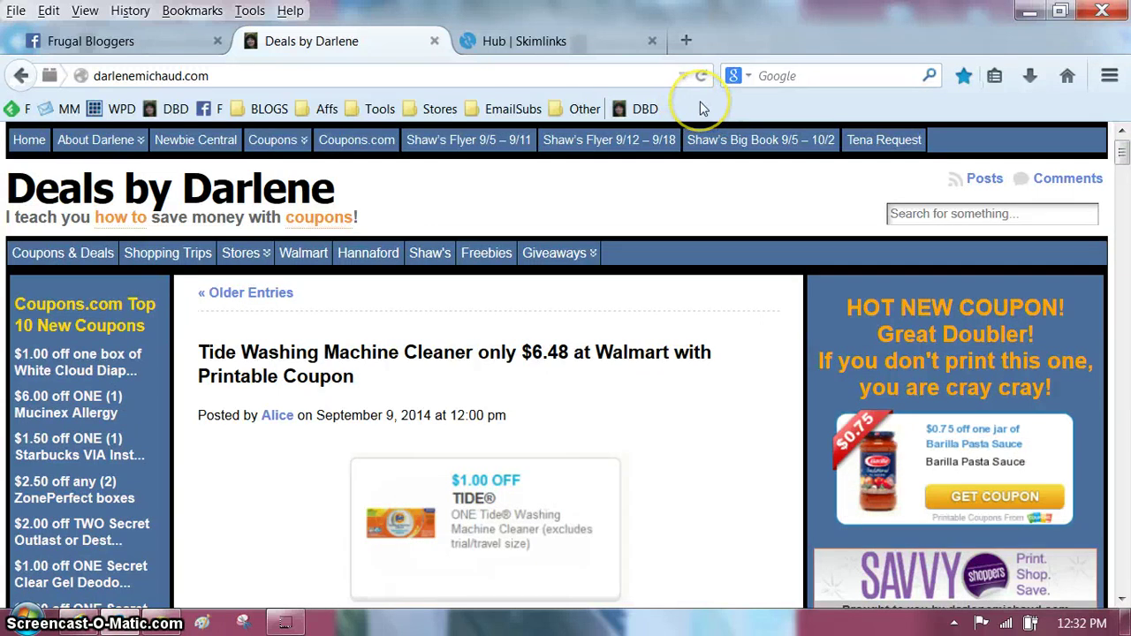
Step: Create a bookmark folder named FBP on the Bookmarks Toolbar after the new DBD bookmark
{"action": "left_click", "coordinate": [684, 108]}
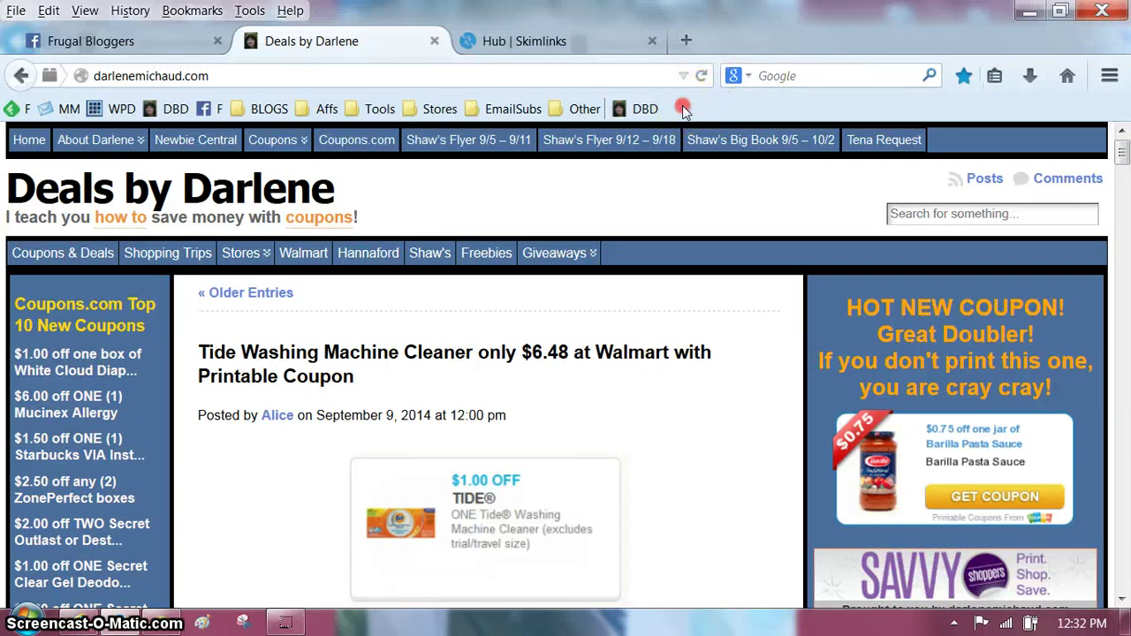
{"action": "right_click", "coordinate": [685, 108]}
{"action": "left_click", "coordinate": [726, 174]}
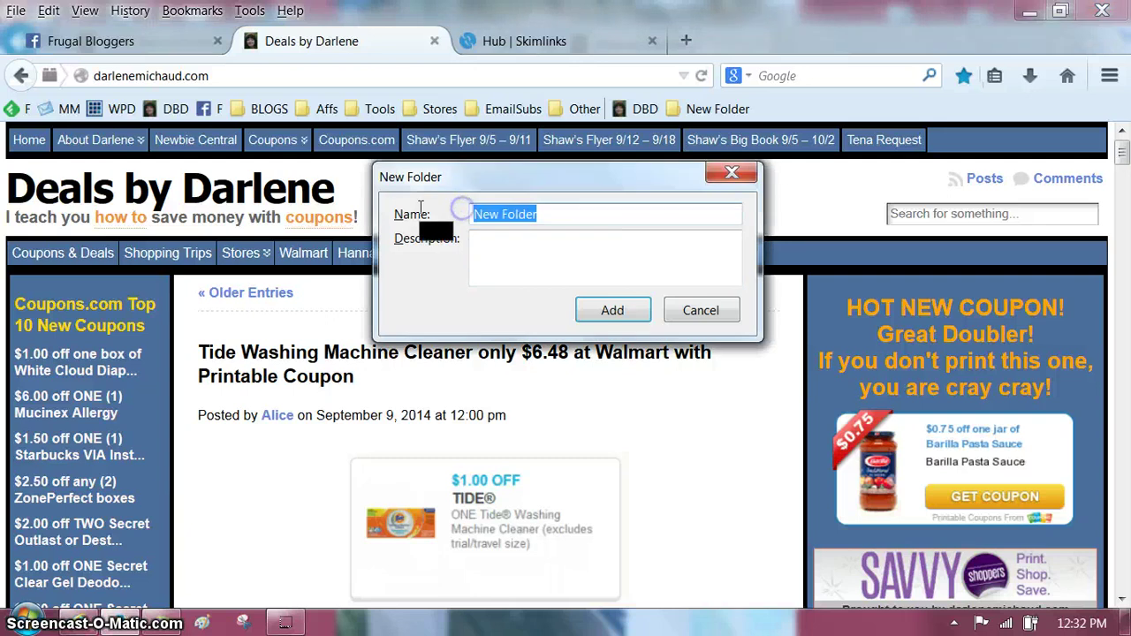
{"action": "type", "text": "FBP"}
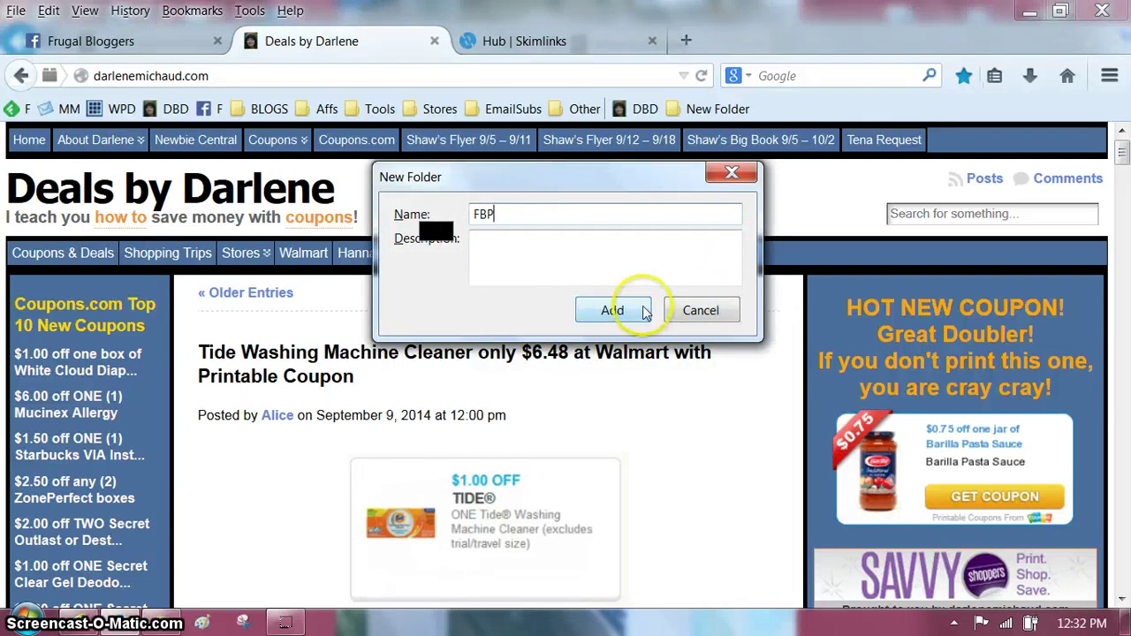
{"action": "left_click", "coordinate": [622, 311]}
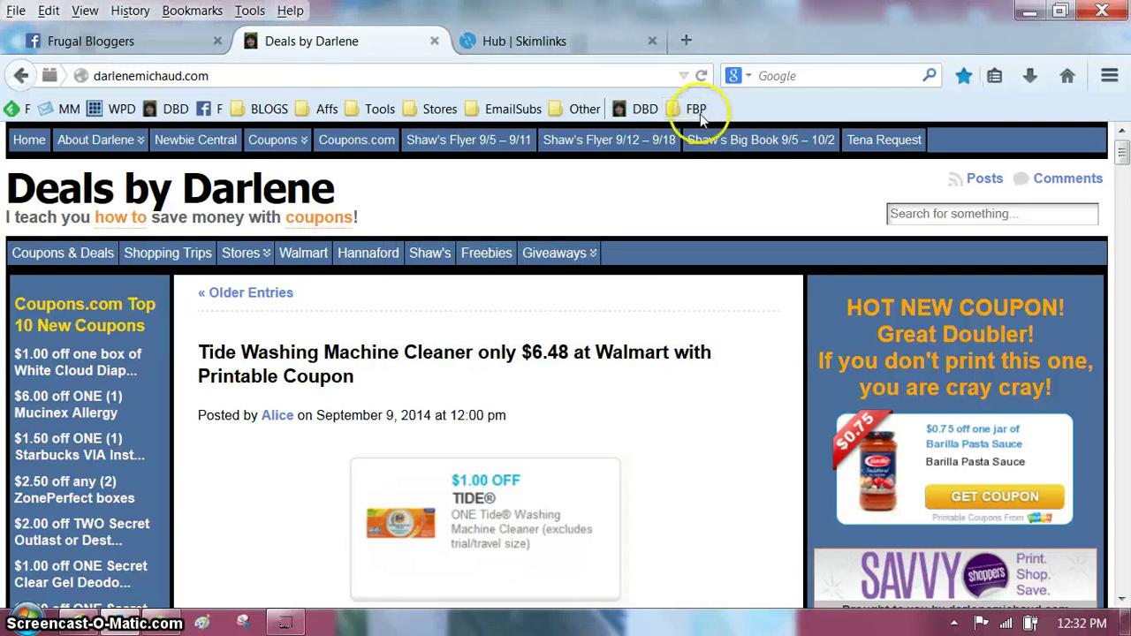
Step: Open the Deals by Darlene page from the site's My Facebook Pages list in a new tab
{"action": "scroll", "coordinate": [699, 120], "scroll_direction": "down", "scroll_amount": 4}
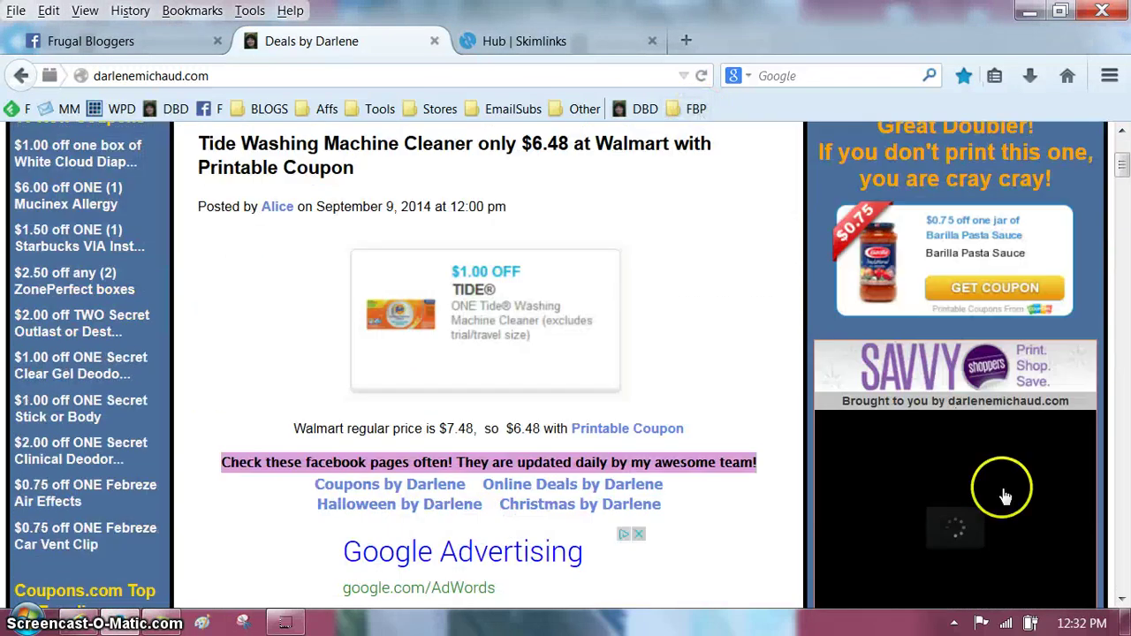
{"action": "scroll", "coordinate": [1005, 492], "scroll_direction": "down", "scroll_amount": 10}
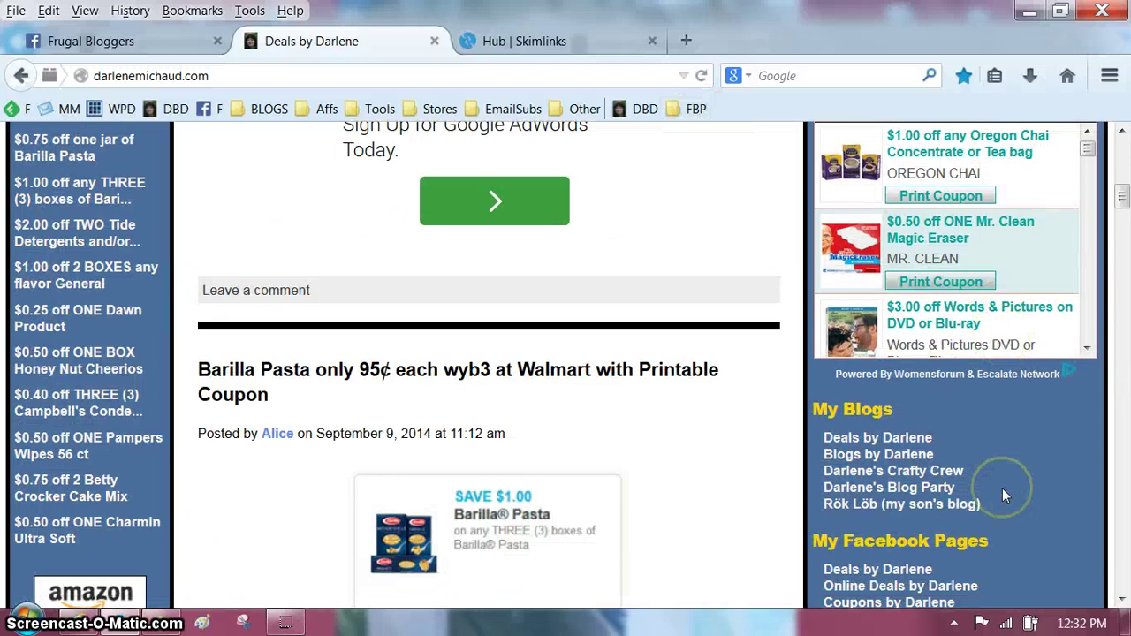
{"action": "left_click", "coordinate": [878, 572]}
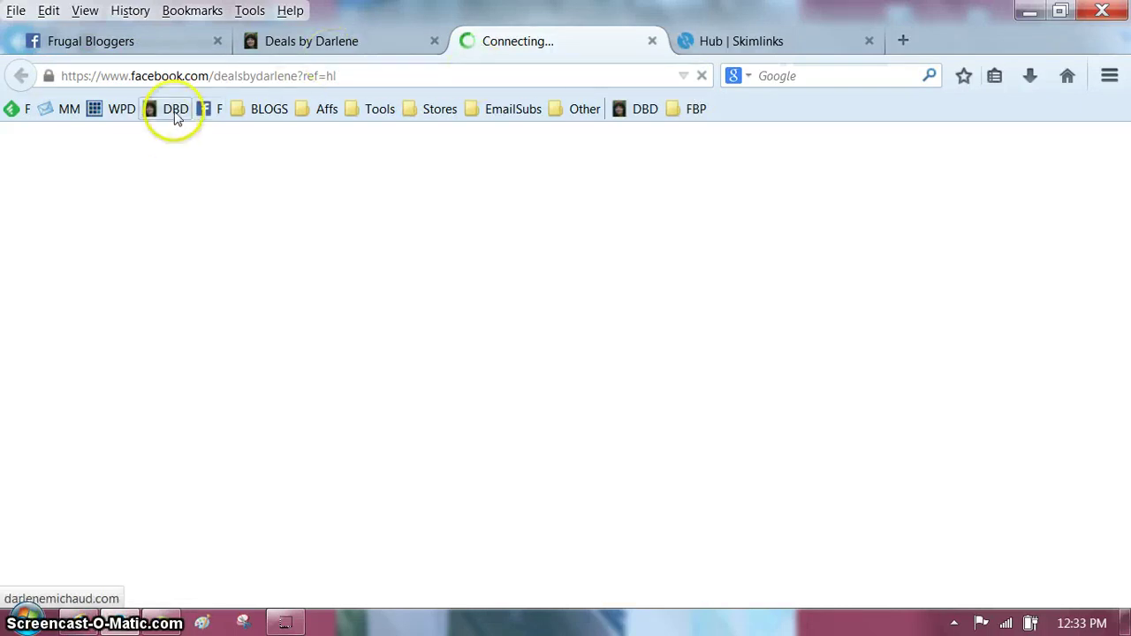
Step: Bookmark the Deals by Darlene Facebook page on the Bookmarks Toolbar, beside the FBP folder
{"action": "left_click_drag", "start_coordinate": [181, 122], "coordinate": [63, 156]}
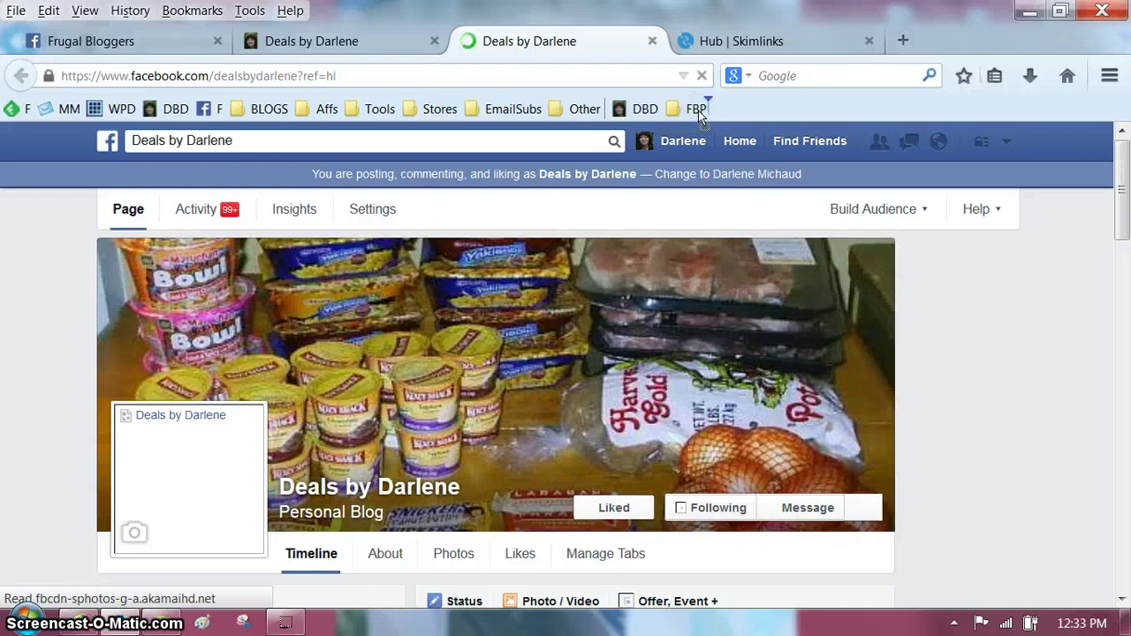
{"action": "left_click_drag", "start_coordinate": [698, 115], "coordinate": [702, 114]}
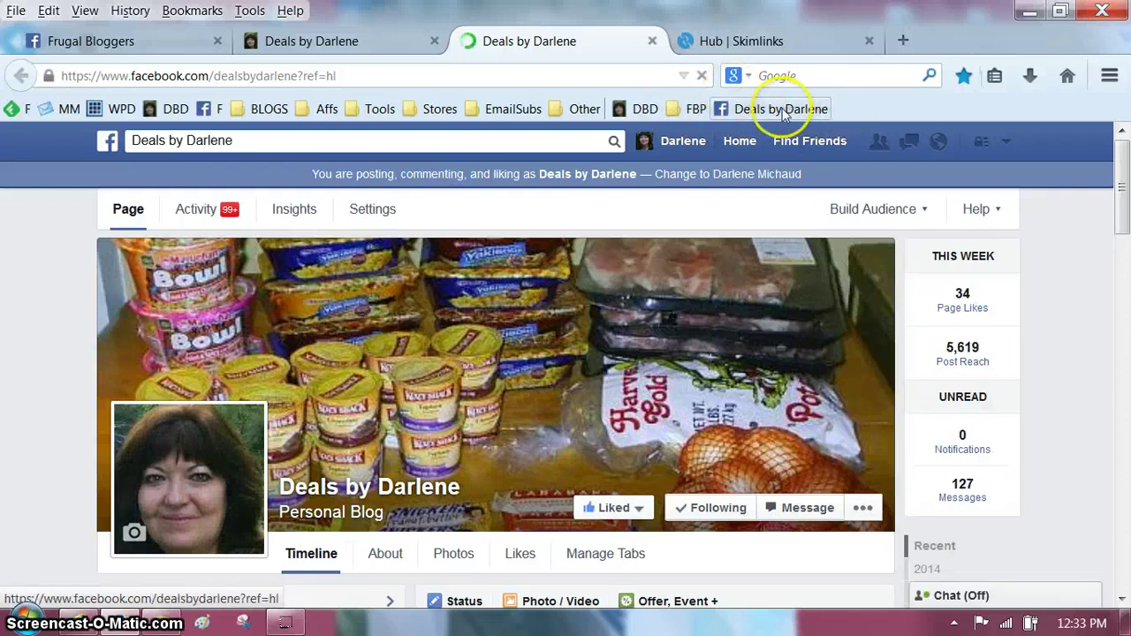
Step: Move the Facebook page's Deals by Darlene bookmark into the FBP folder and check the folder's contents
{"action": "left_click", "coordinate": [754, 113]}
{"action": "left_click", "coordinate": [753, 113]}
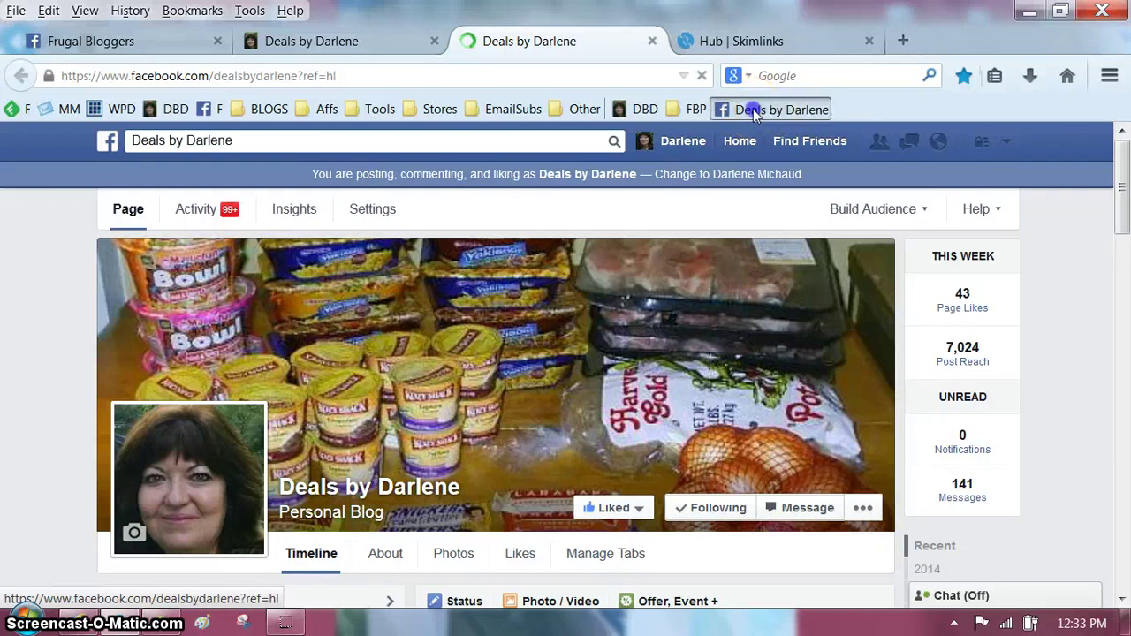
{"action": "left_click_drag", "start_coordinate": [753, 113], "coordinate": [666, 156]}
{"action": "left_click", "coordinate": [694, 109]}
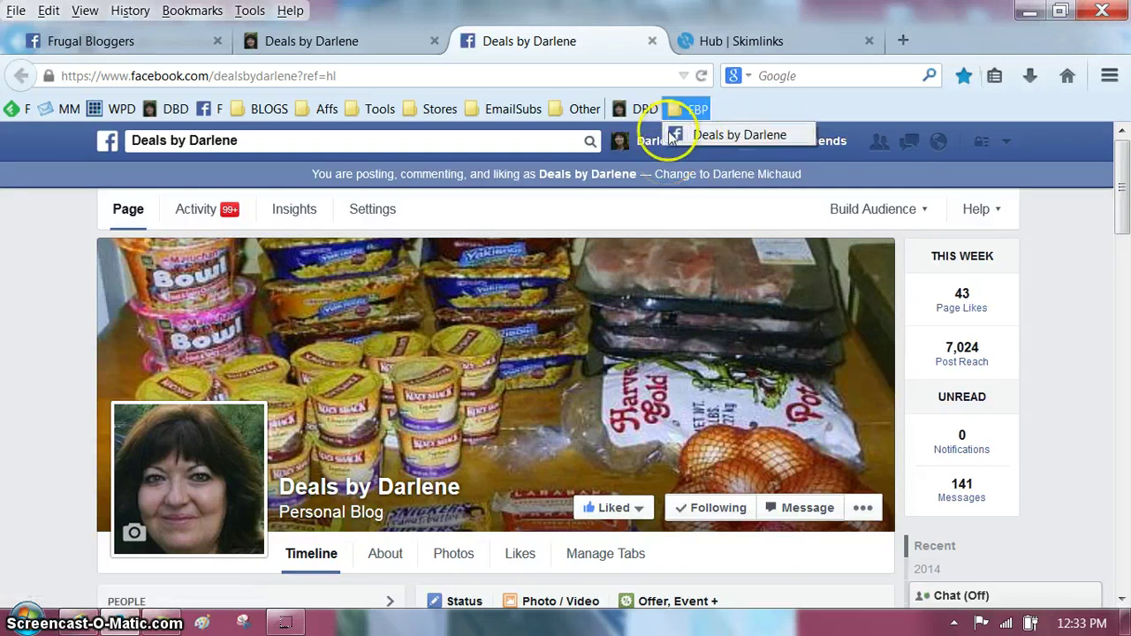
{"action": "left_click", "coordinate": [672, 112]}
{"action": "left_click", "coordinate": [672, 111]}
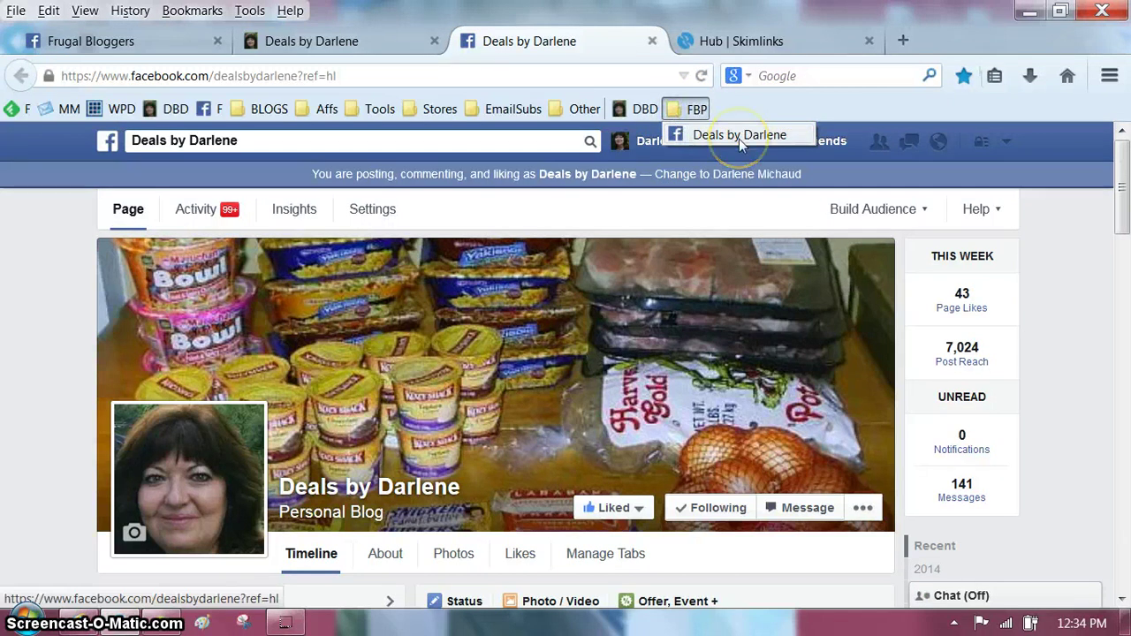
Step: Examine the bookmarks inside the EmailSubs, FBP, BLOGS and Stores toolbar folders
{"action": "left_click", "coordinate": [515, 111]}
{"action": "left_click", "coordinate": [515, 110]}
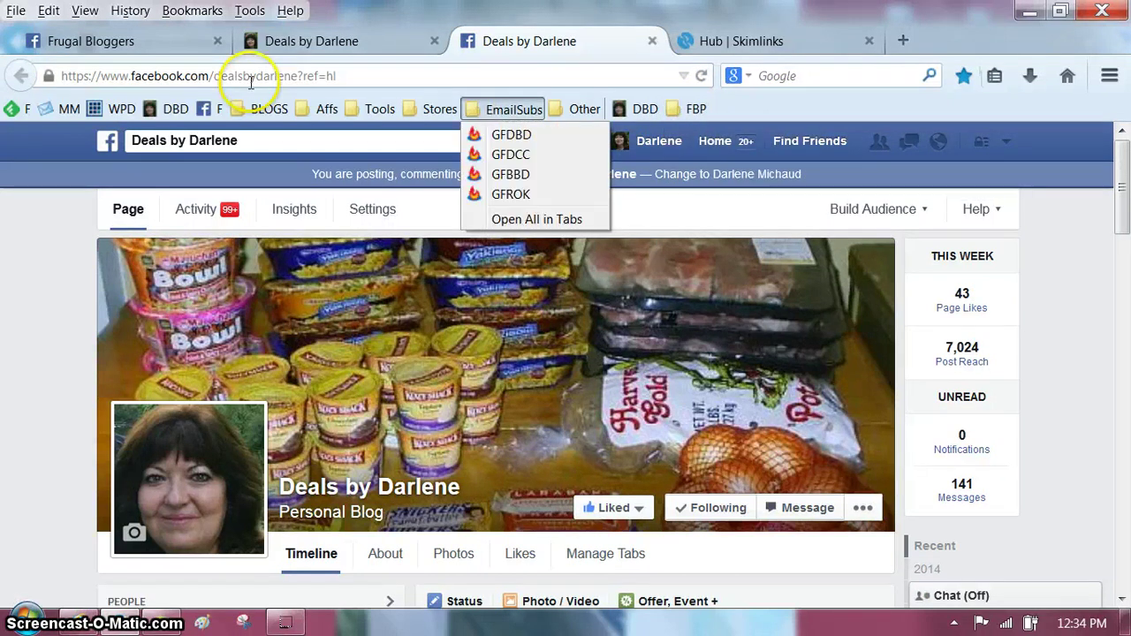
{"action": "left_click", "coordinate": [696, 110]}
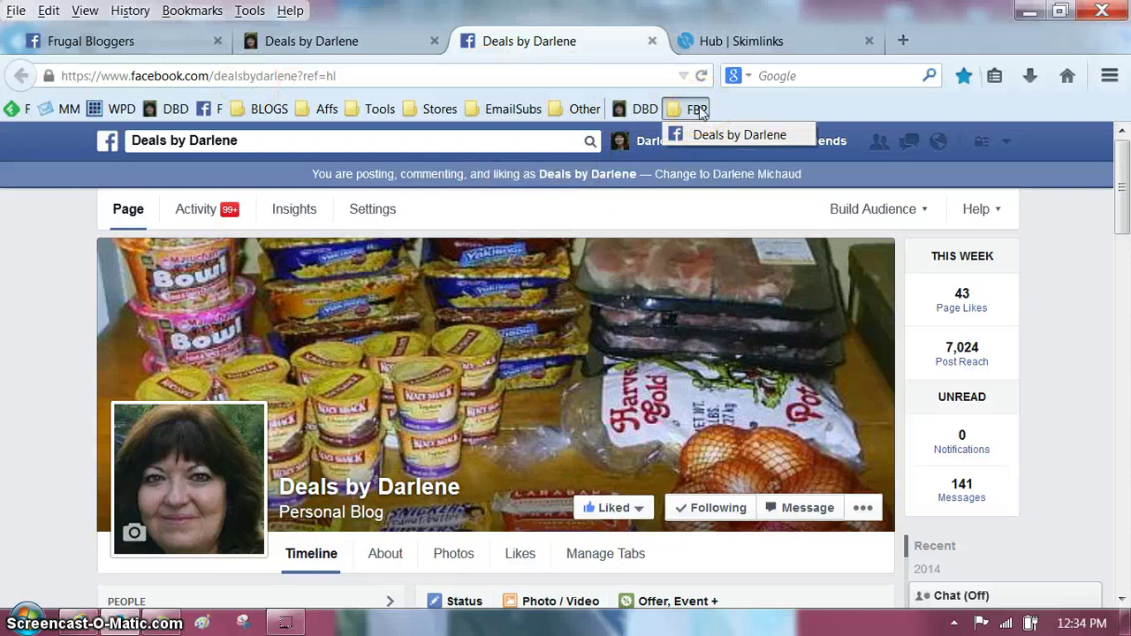
{"action": "left_click", "coordinate": [269, 108]}
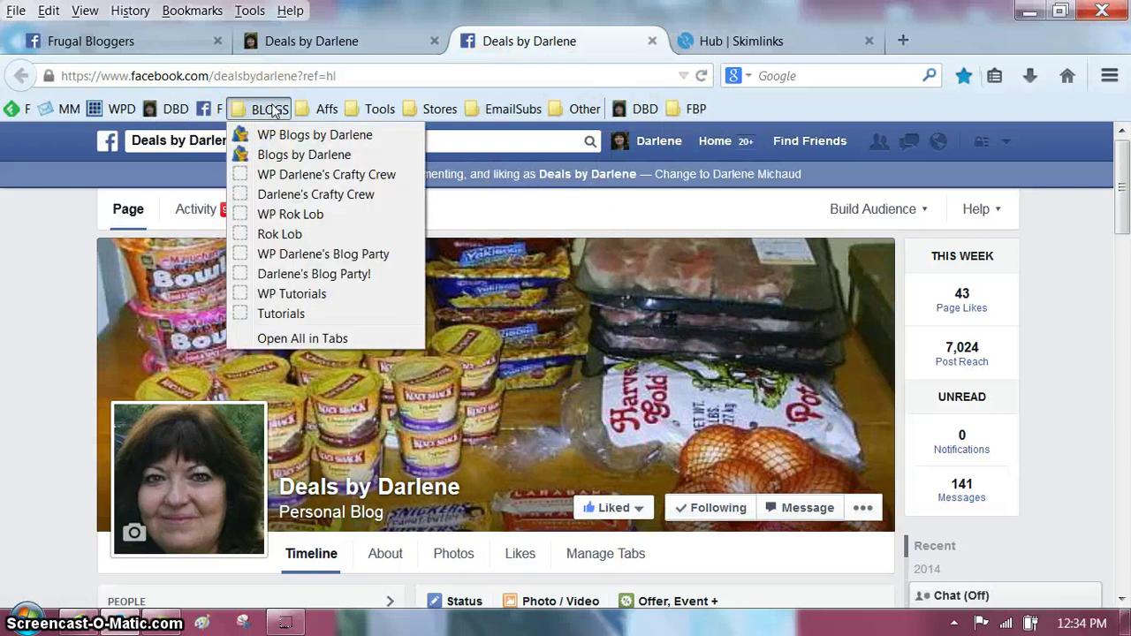
{"action": "left_click", "coordinate": [269, 109]}
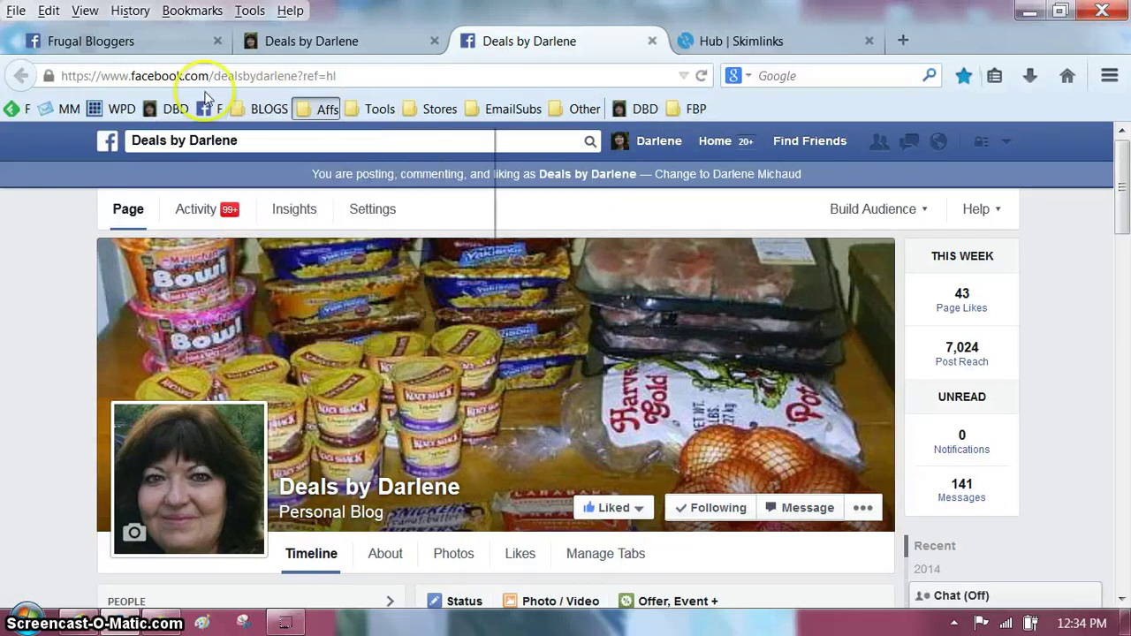
{"action": "left_click", "coordinate": [263, 109]}
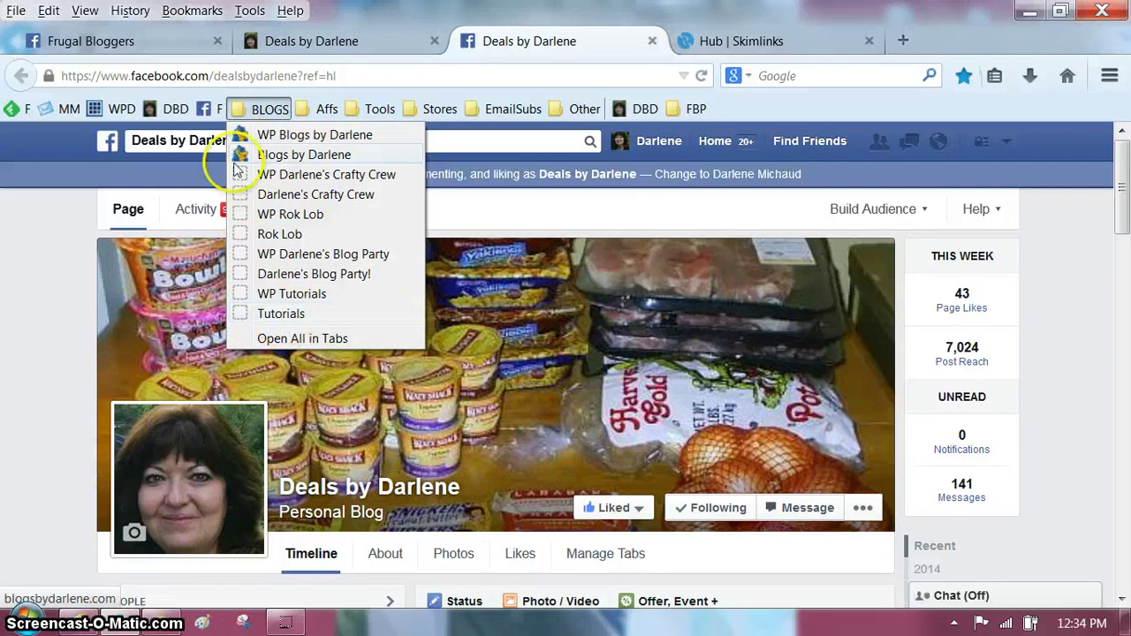
{"action": "left_click", "coordinate": [436, 113]}
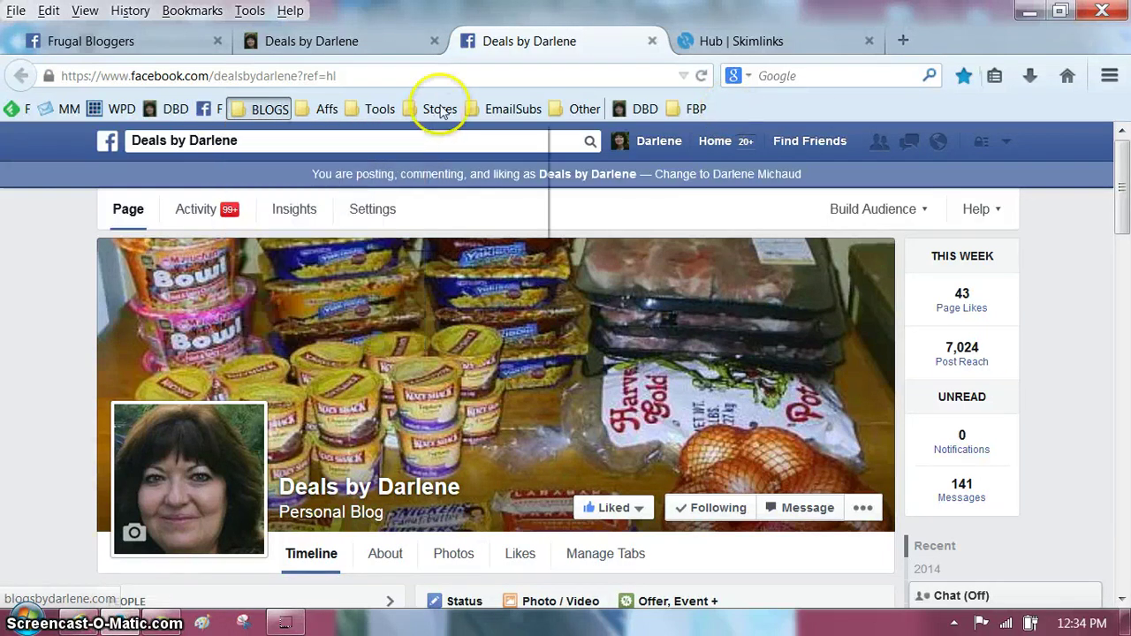
{"action": "left_click", "coordinate": [439, 109]}
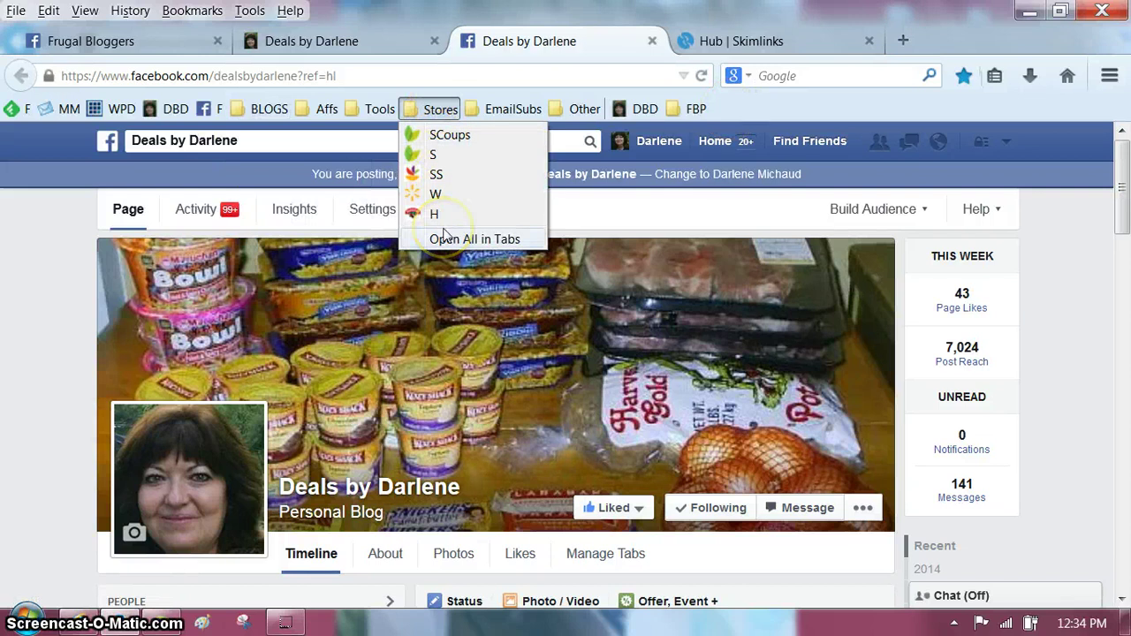
Step: Examine the bookmarks inside the Tools, Other, Affs, EmailSubs and BLOGS toolbar folders
{"action": "mouse_move", "coordinate": [380, 109]}
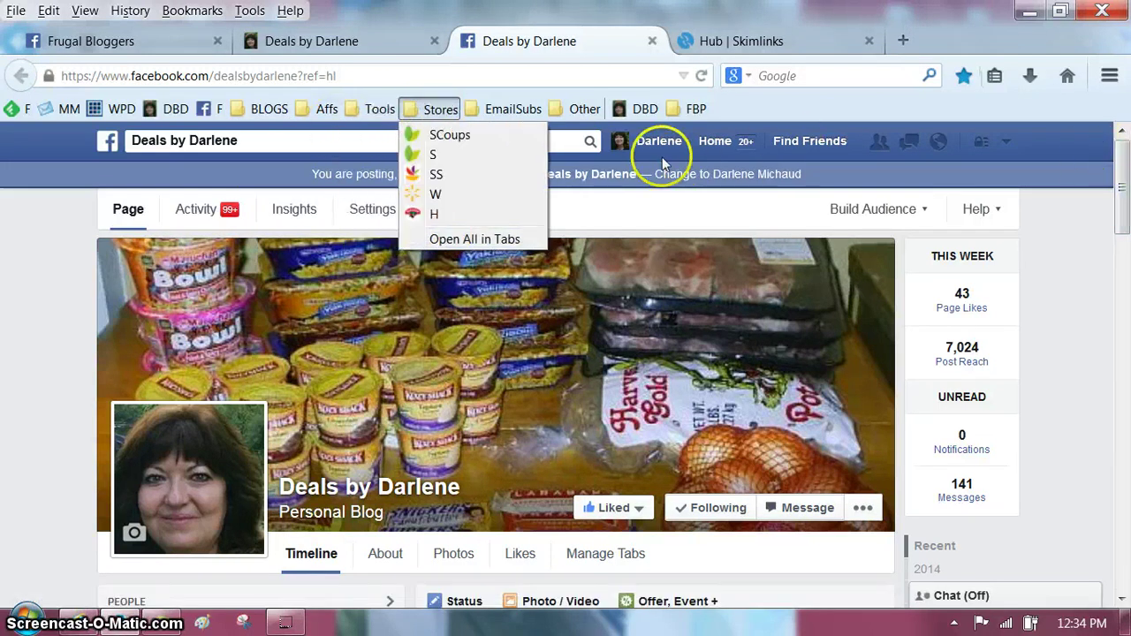
{"action": "left_click", "coordinate": [579, 108]}
{"action": "left_click", "coordinate": [324, 112]}
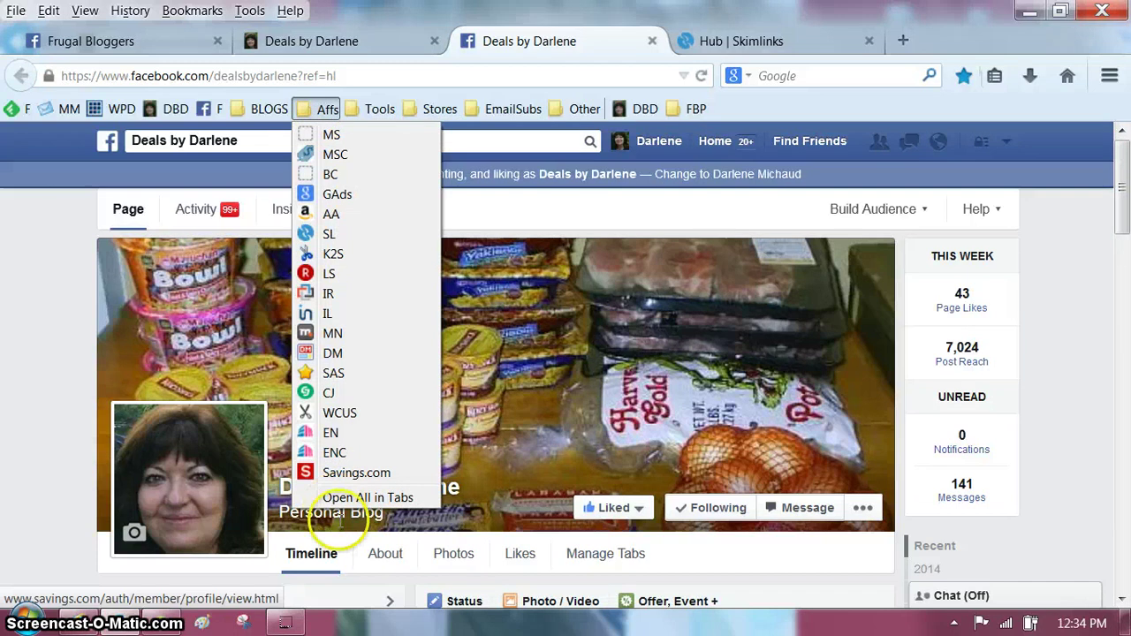
{"action": "mouse_move", "coordinate": [511, 108]}
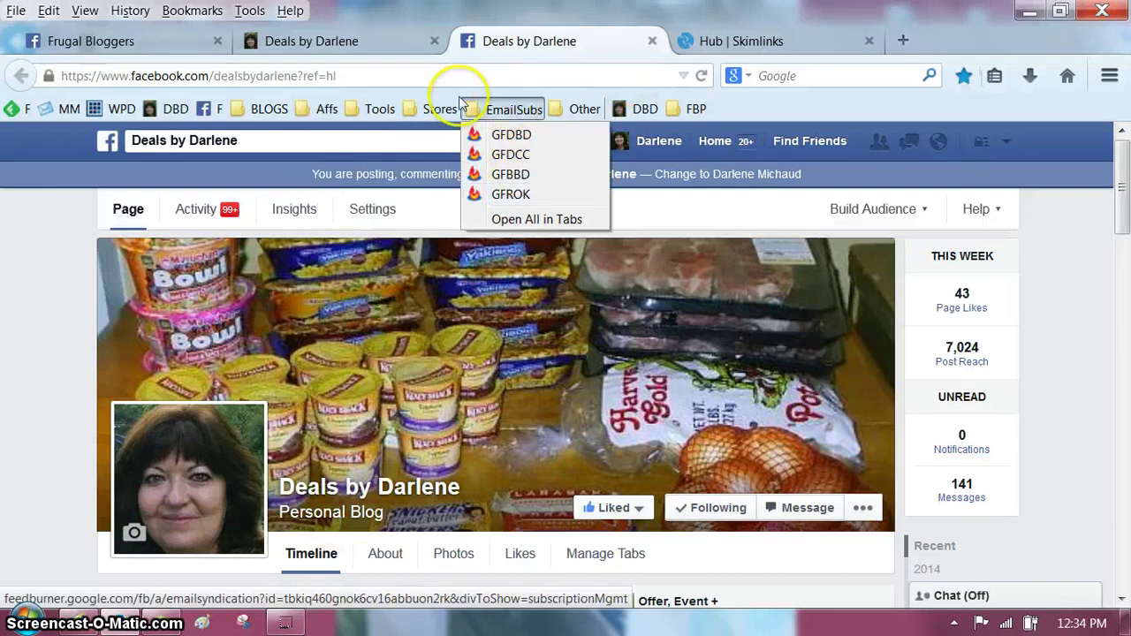
{"action": "key", "text": "Escape"}
{"action": "key", "text": "Left"}
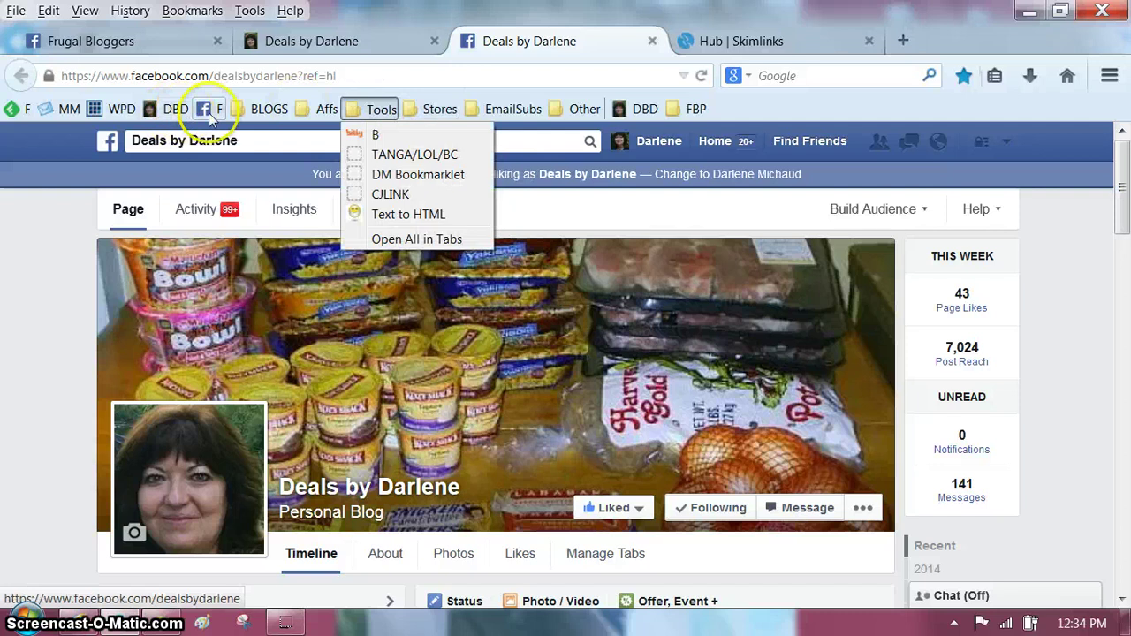
{"action": "key", "text": "Escape"}
{"action": "key", "text": "Left"}
{"action": "key", "text": "Left"}
{"action": "key", "text": "Down"}
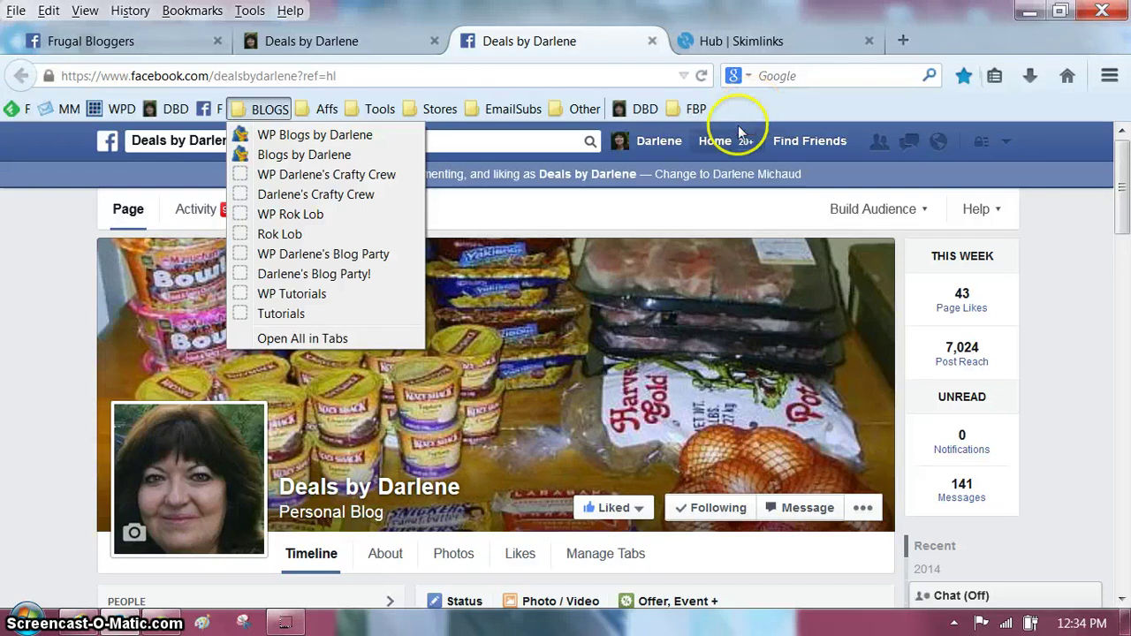
Step: Switch to Internet Explorer and turn on the Favorites bar
{"action": "left_click", "coordinate": [78, 623]}
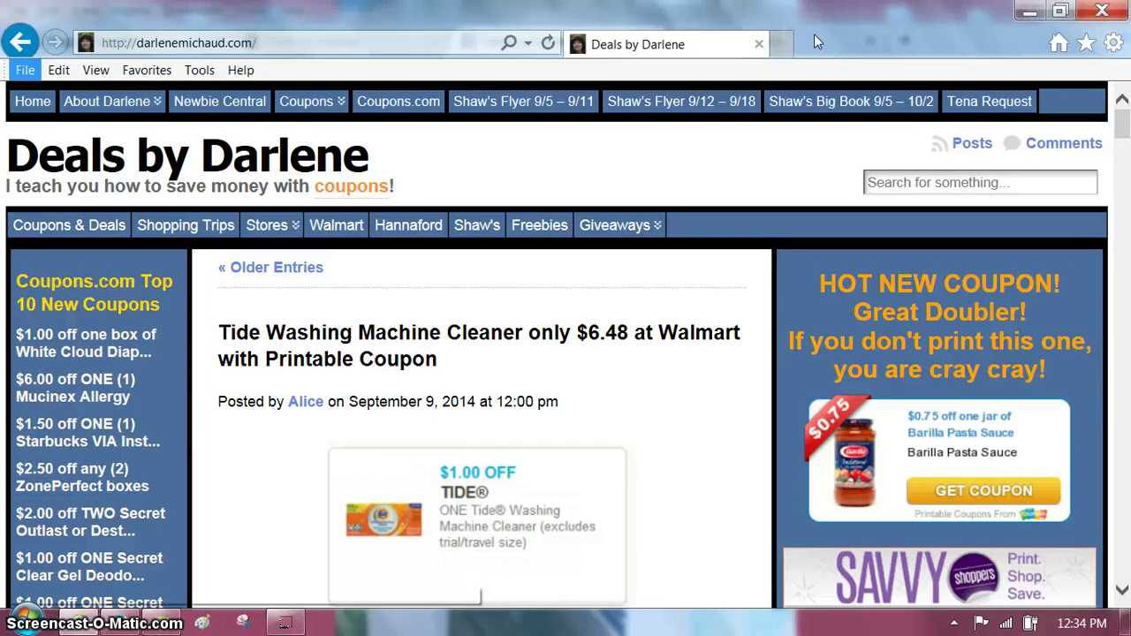
{"action": "left_click", "coordinate": [684, 58]}
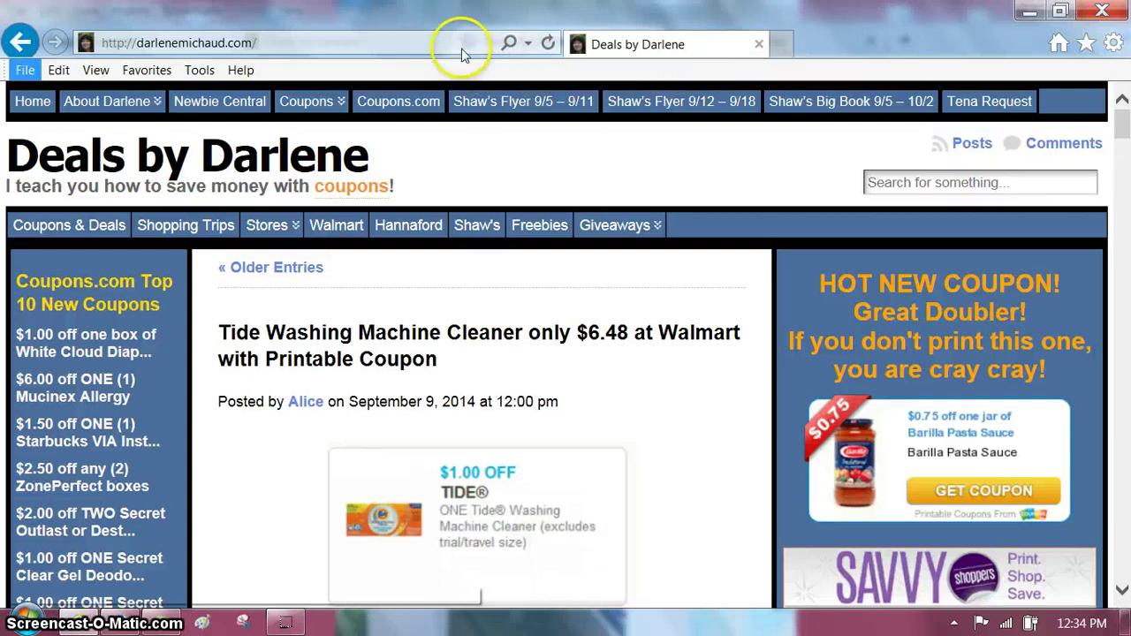
{"action": "right_click", "coordinate": [677, 76]}
{"action": "right_click", "coordinate": [802, 43]}
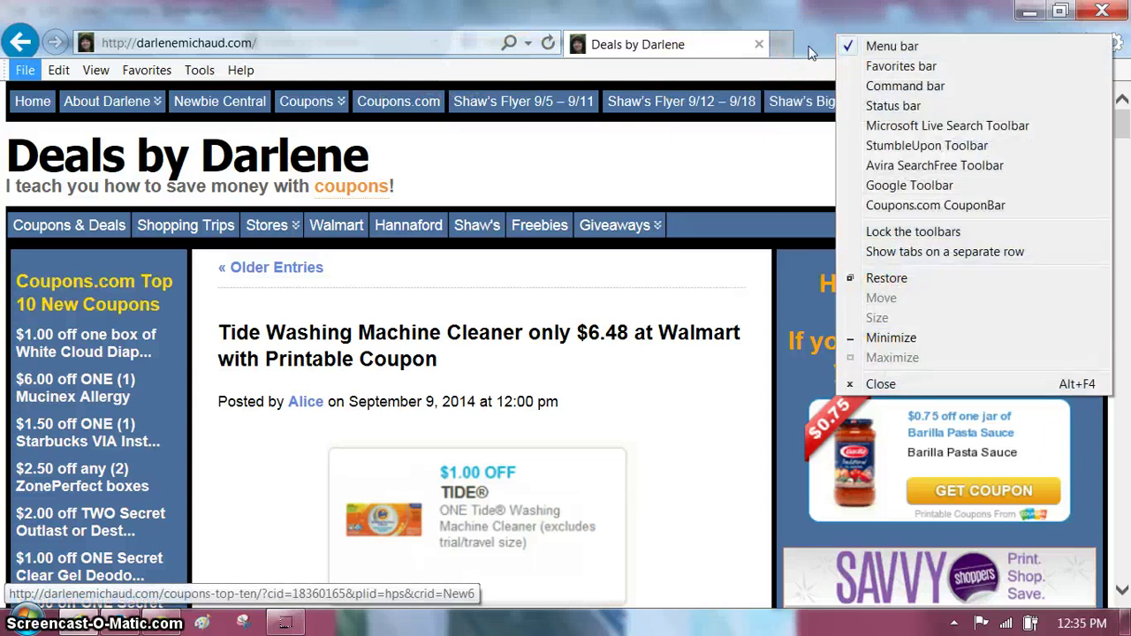
{"action": "left_click", "coordinate": [883, 67]}
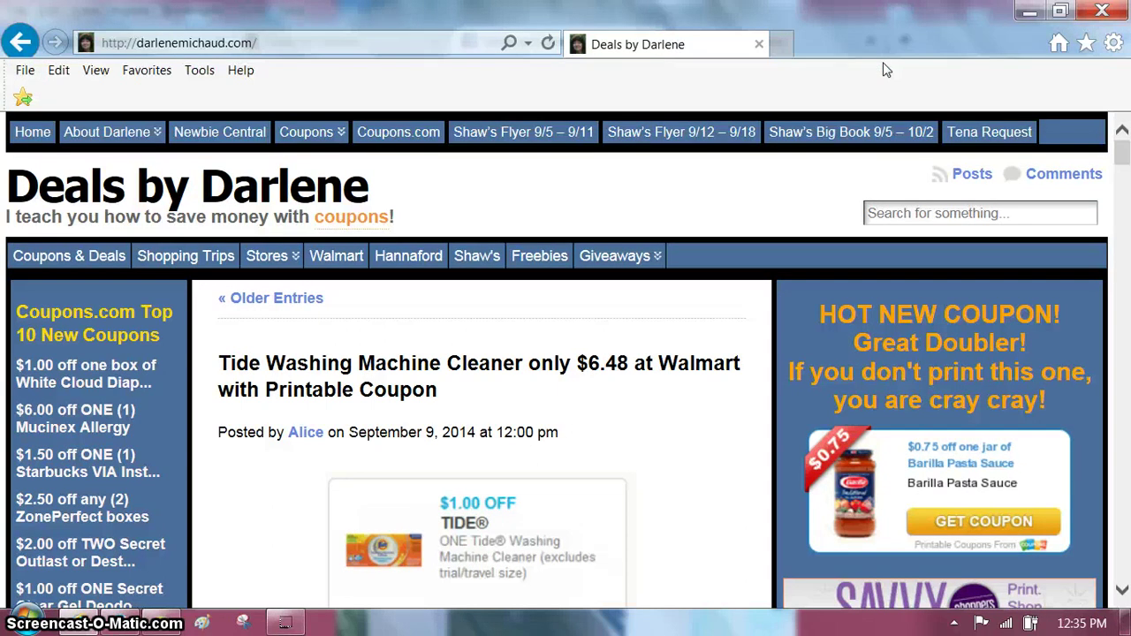
{"action": "right_click", "coordinate": [809, 38]}
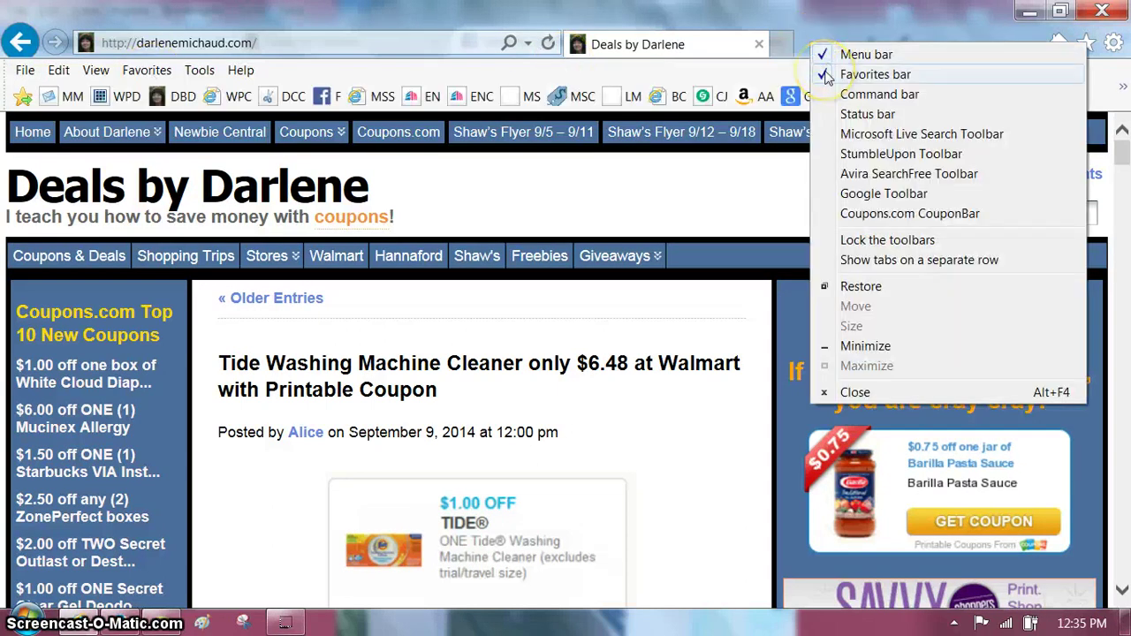
{"action": "left_click", "coordinate": [444, 76]}
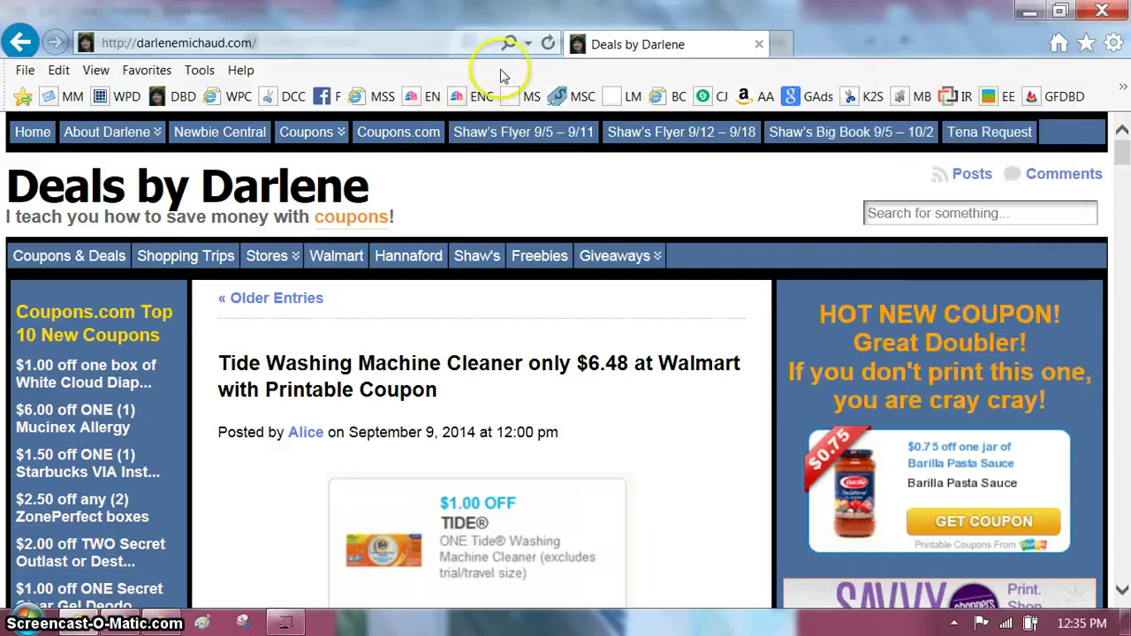
Step: Add the current Deals by Darlene page to the Favorites bar, between the MM and WPD favorites
{"action": "left_click_drag", "start_coordinate": [579, 49], "coordinate": [286, 78]}
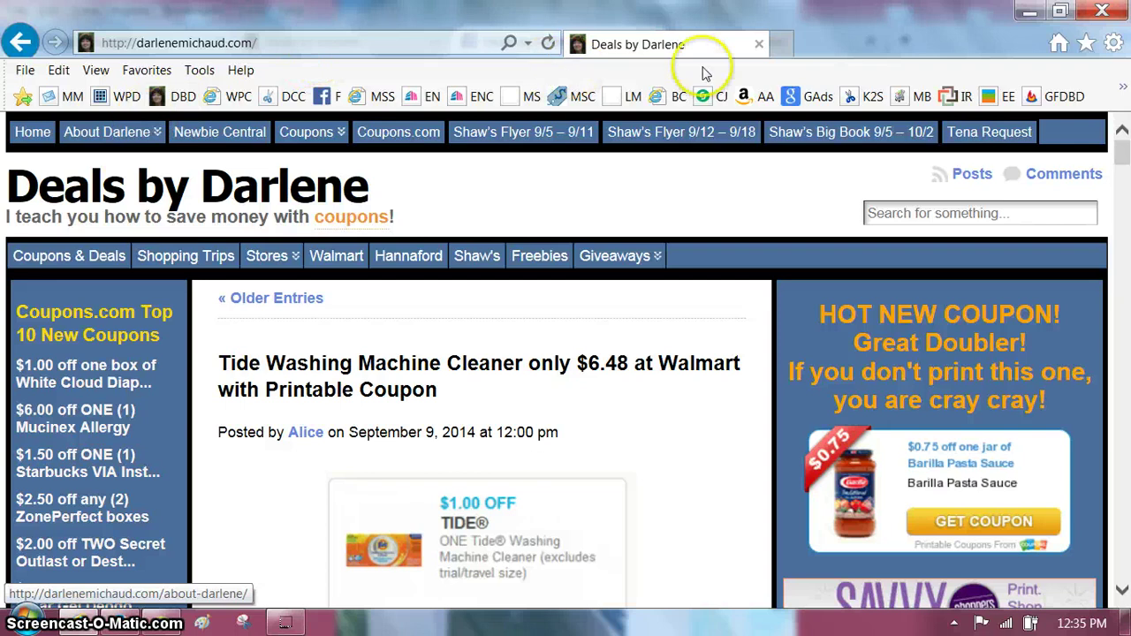
{"action": "right_click", "coordinate": [386, 71]}
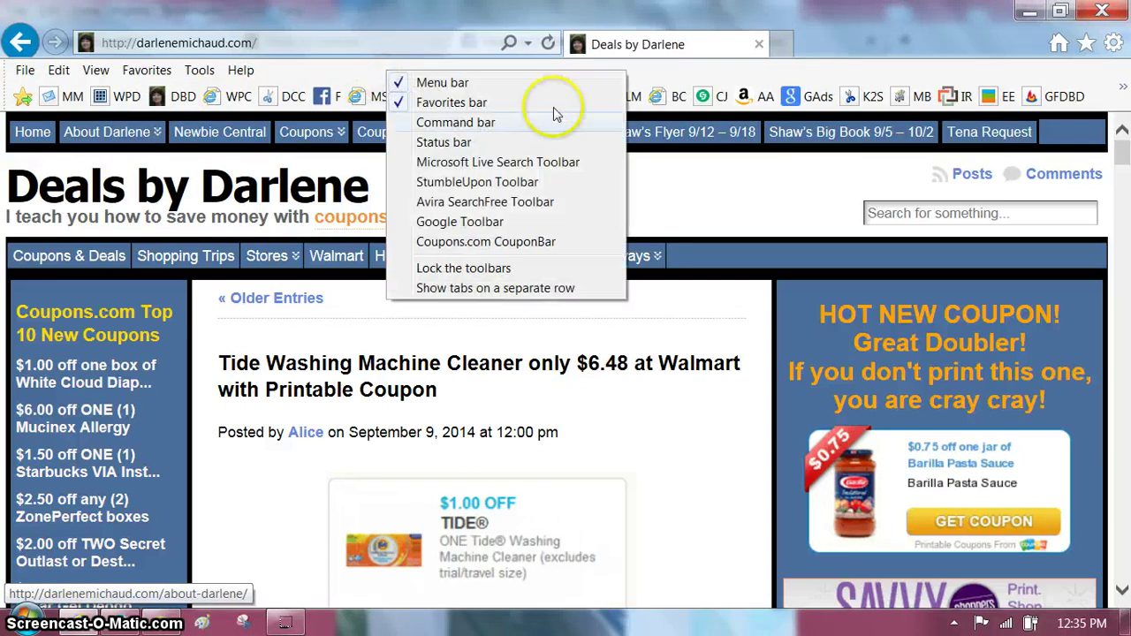
{"action": "left_click", "coordinate": [752, 69]}
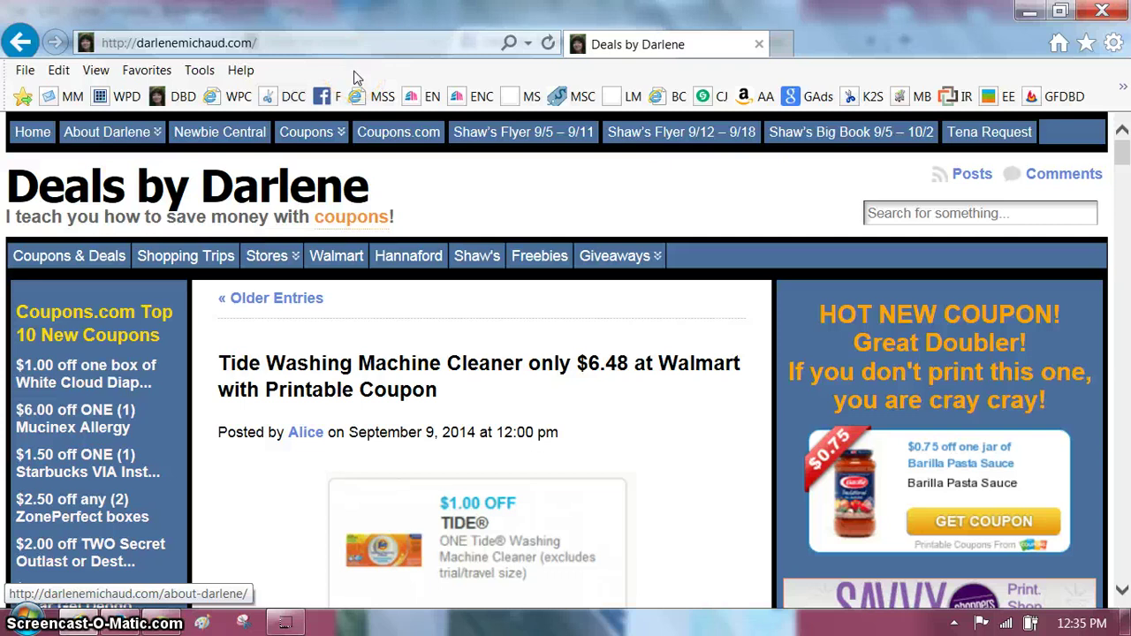
{"action": "left_click_drag", "start_coordinate": [459, 84], "coordinate": [84, 104]}
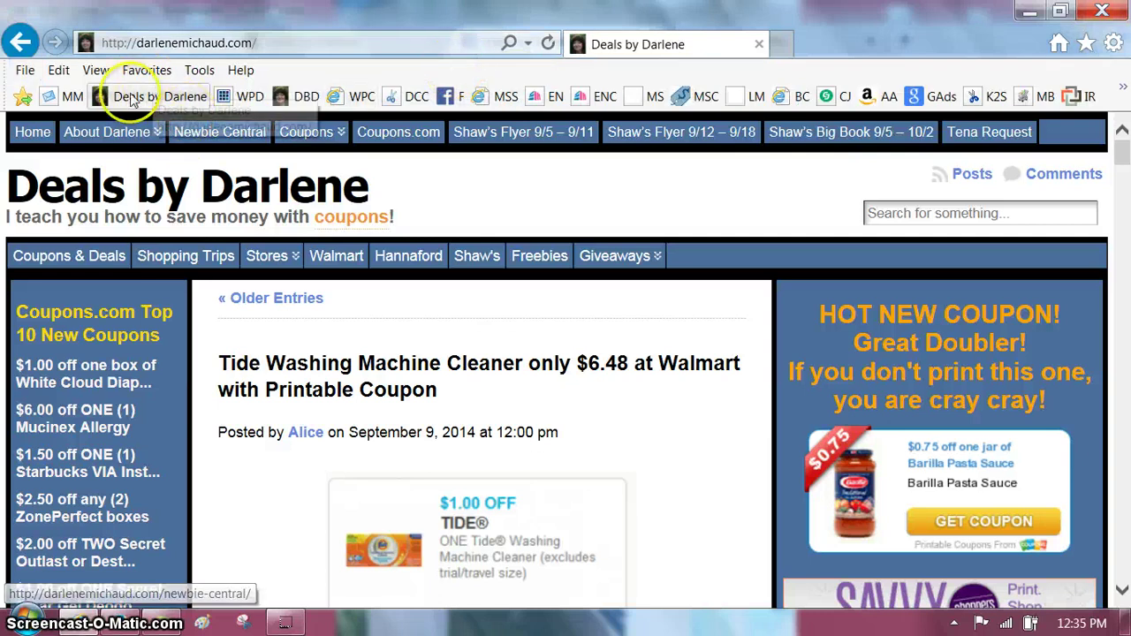
{"action": "mouse_move", "coordinate": [139, 131]}
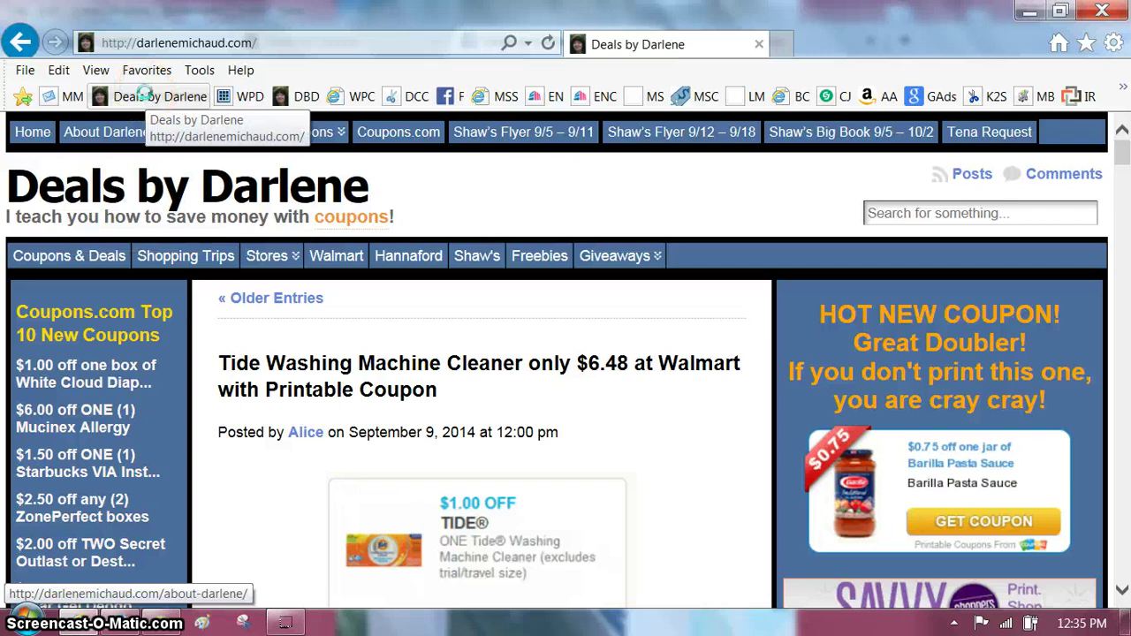
Step: Open the properties of the Deals by Darlene favorite on the Favorites bar
{"action": "right_click", "coordinate": [148, 98]}
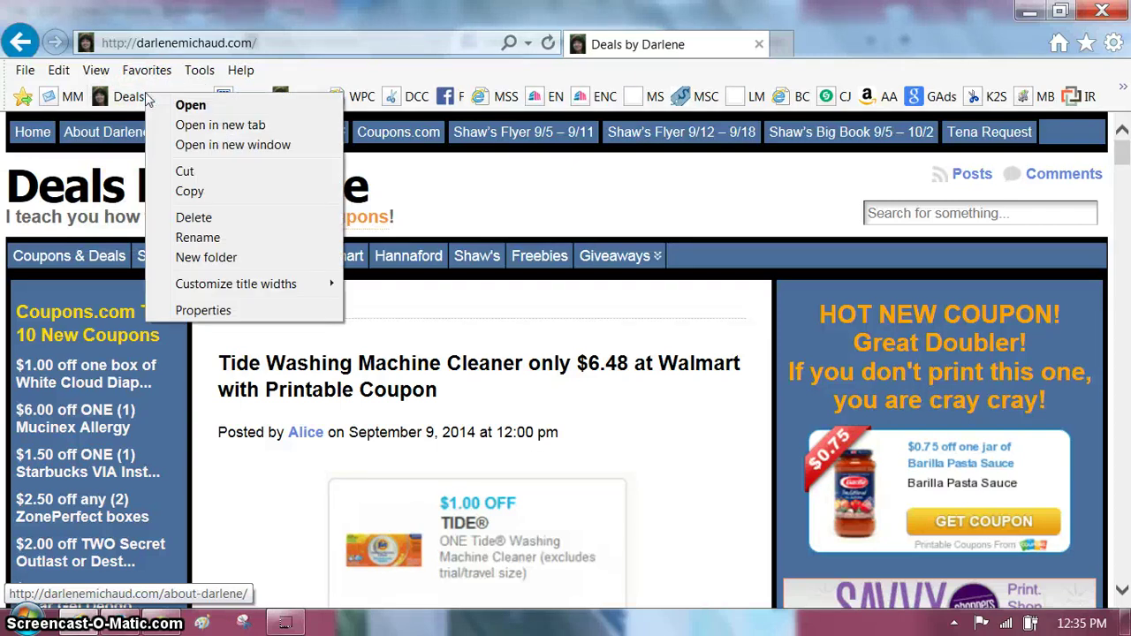
{"action": "left_click", "coordinate": [204, 311]}
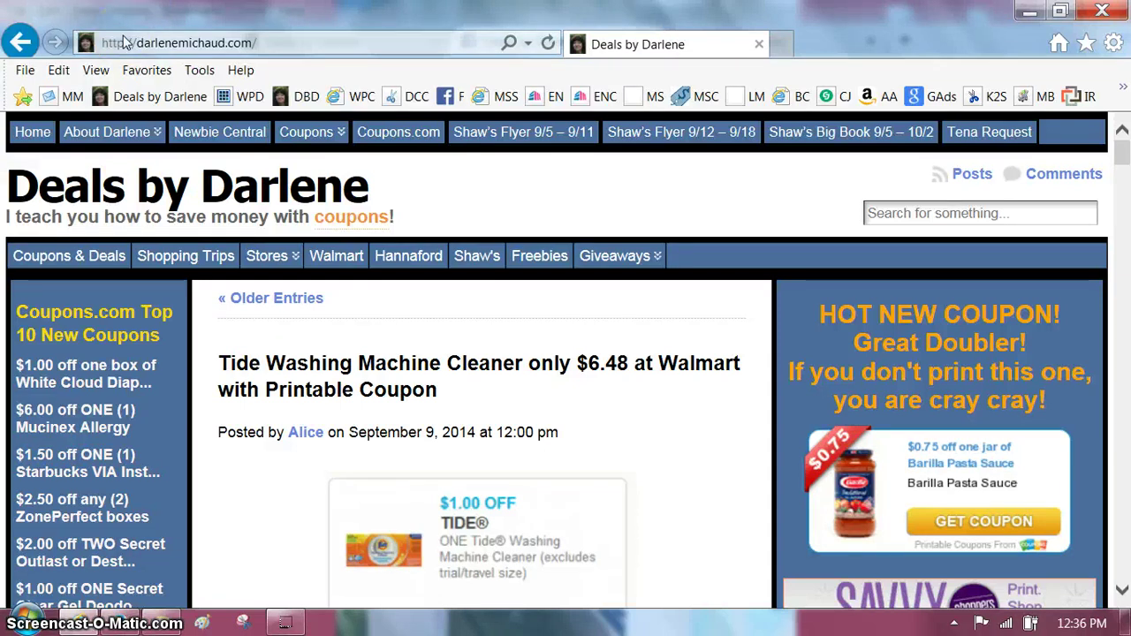
{"action": "left_click", "coordinate": [156, 94]}
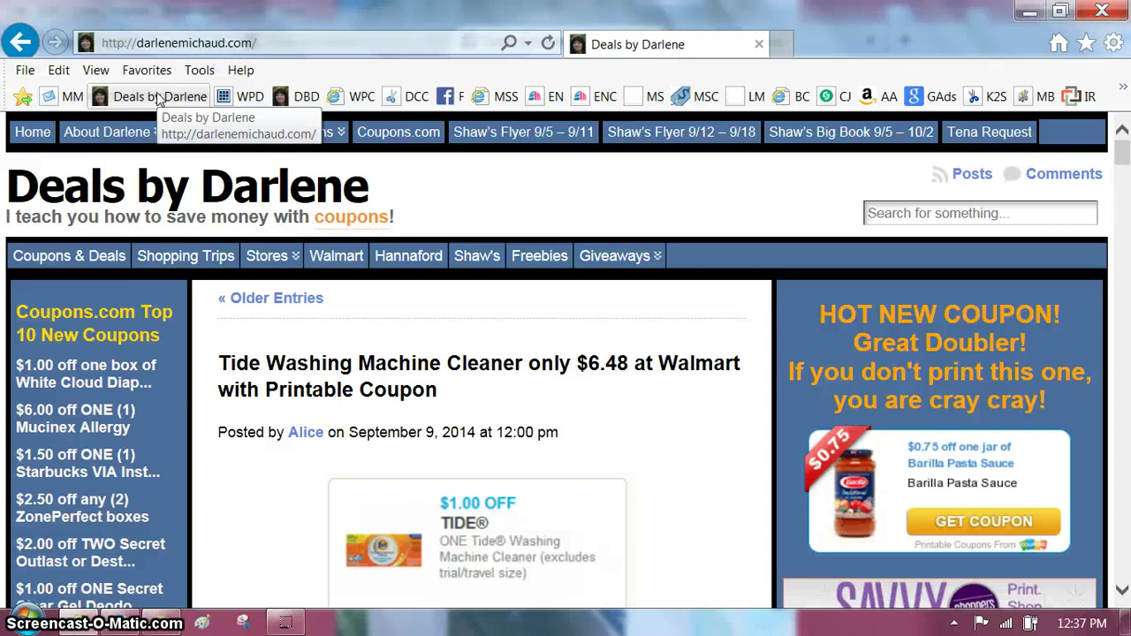
{"action": "right_click", "coordinate": [159, 100]}
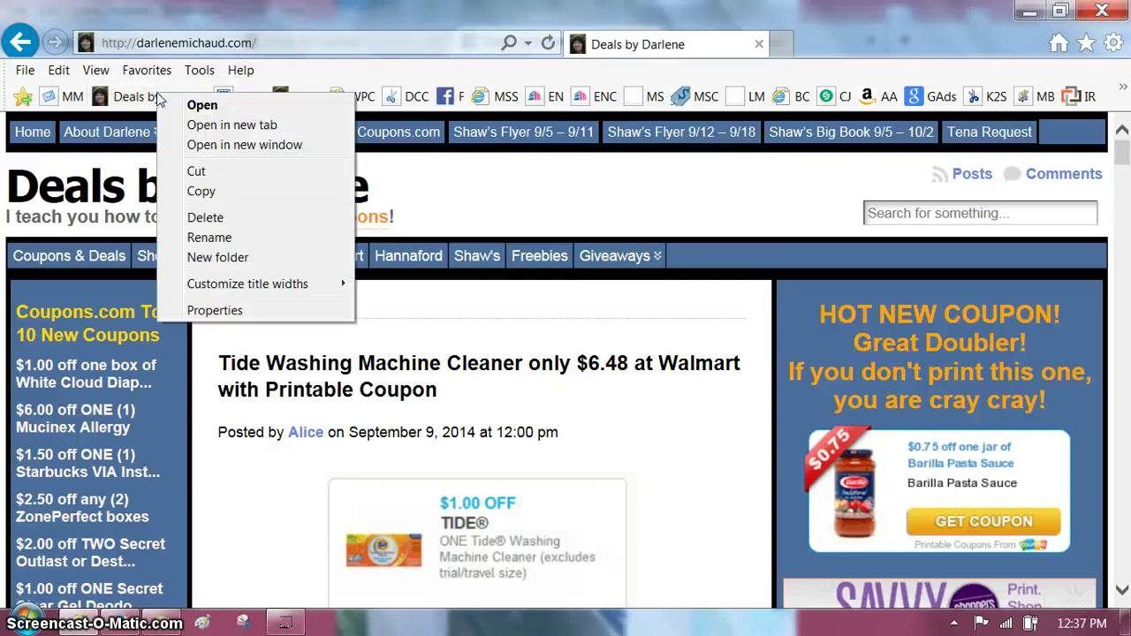
{"action": "left_click", "coordinate": [225, 317]}
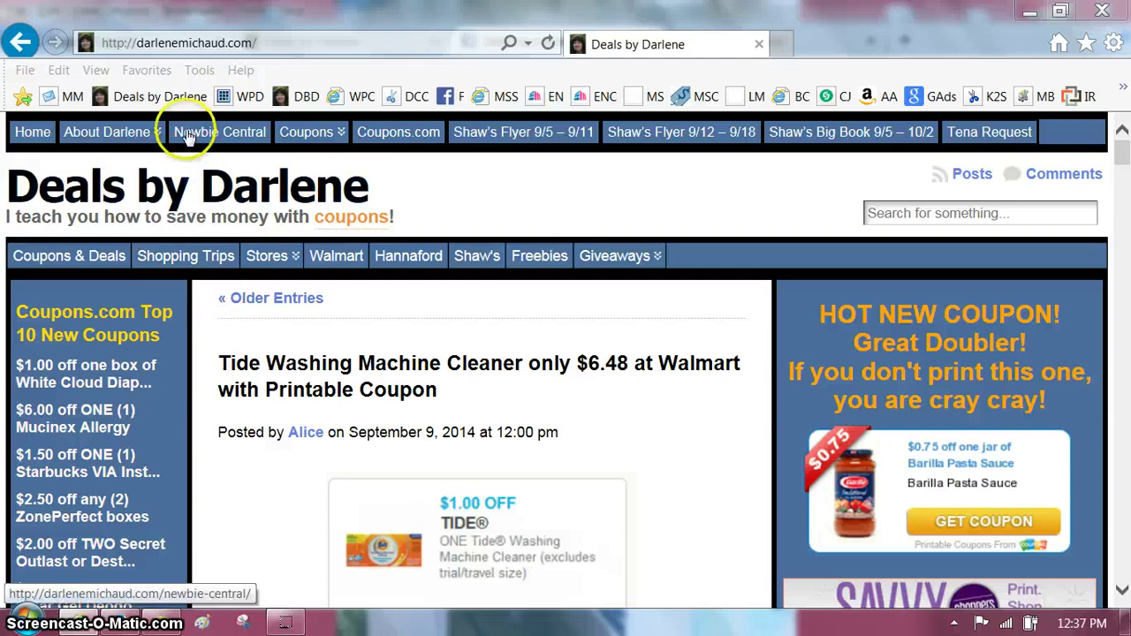
{"action": "right_click", "coordinate": [169, 96]}
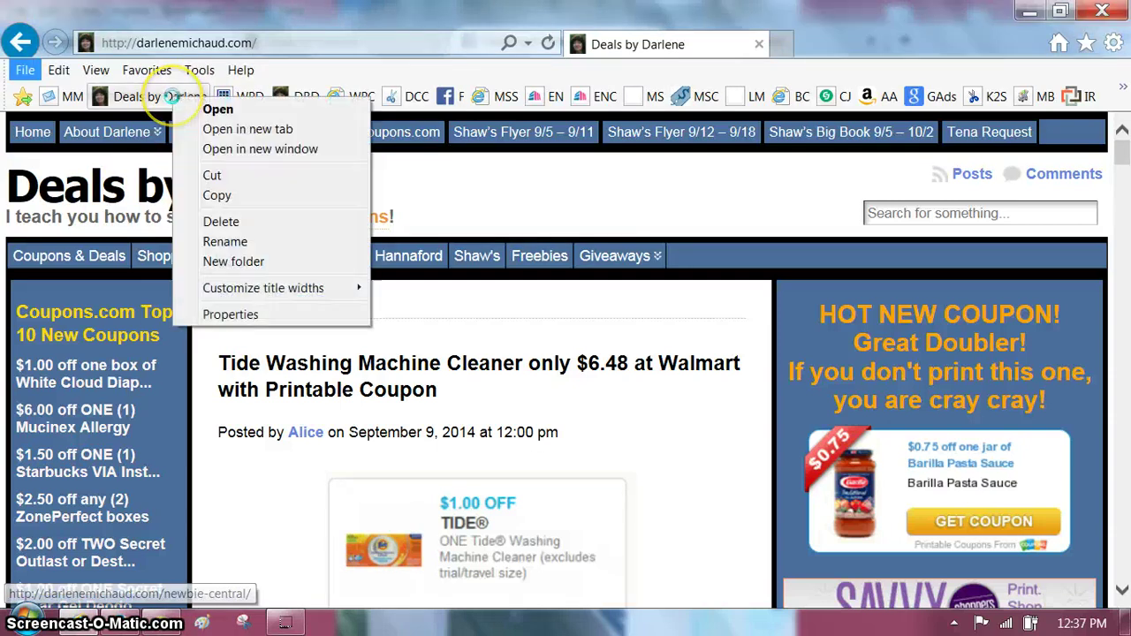
{"action": "left_click", "coordinate": [228, 245]}
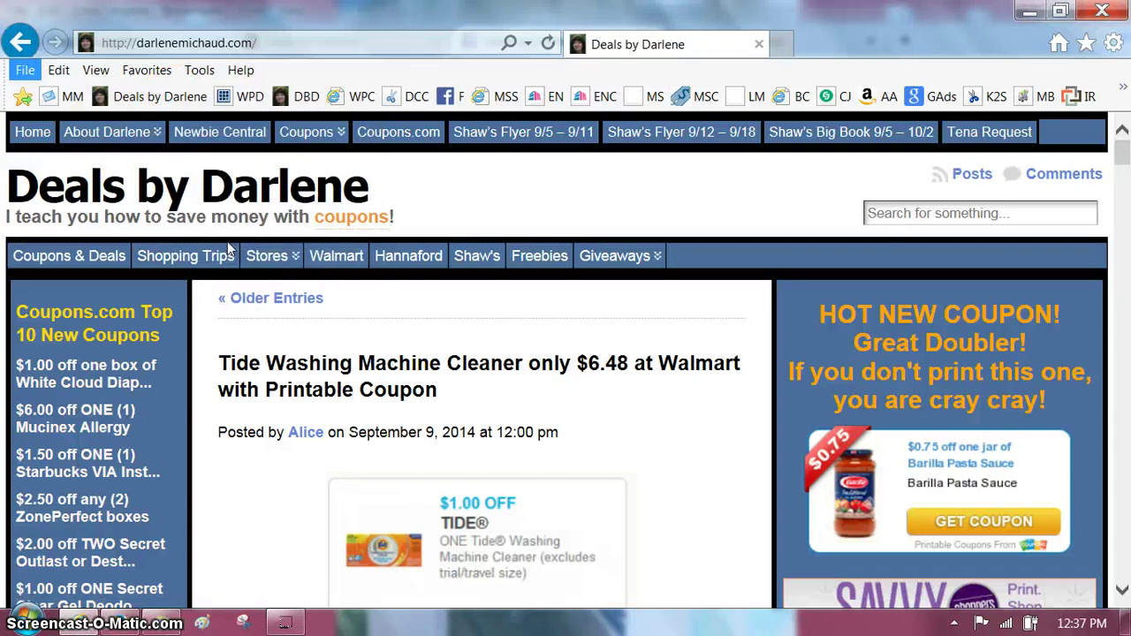
{"action": "left_click", "coordinate": [237, 195]}
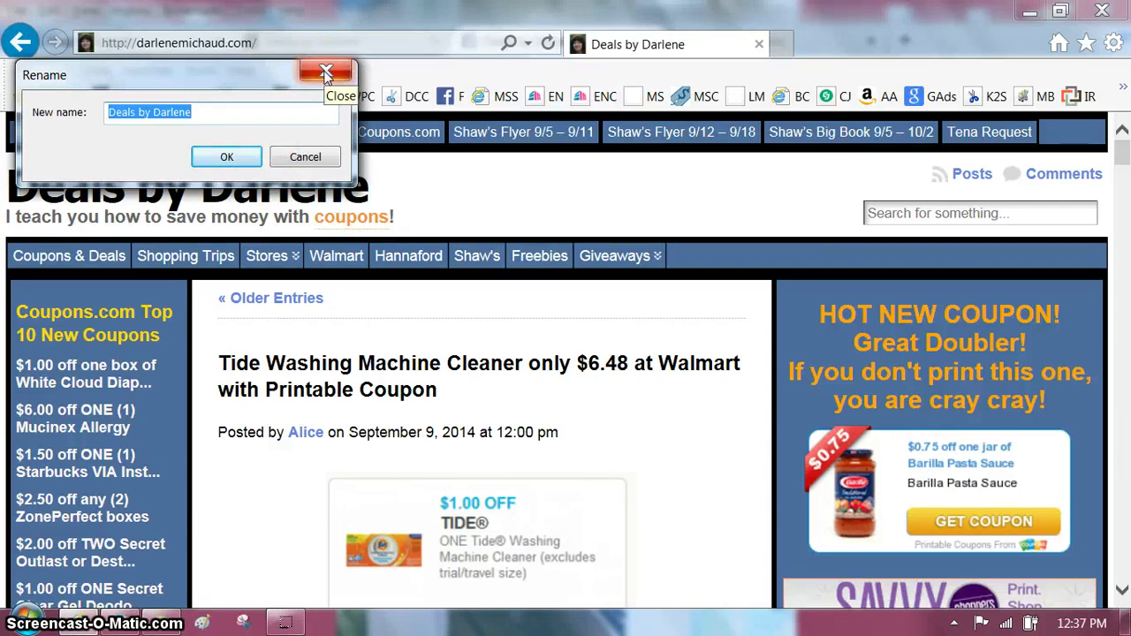
{"action": "left_click", "coordinate": [325, 159]}
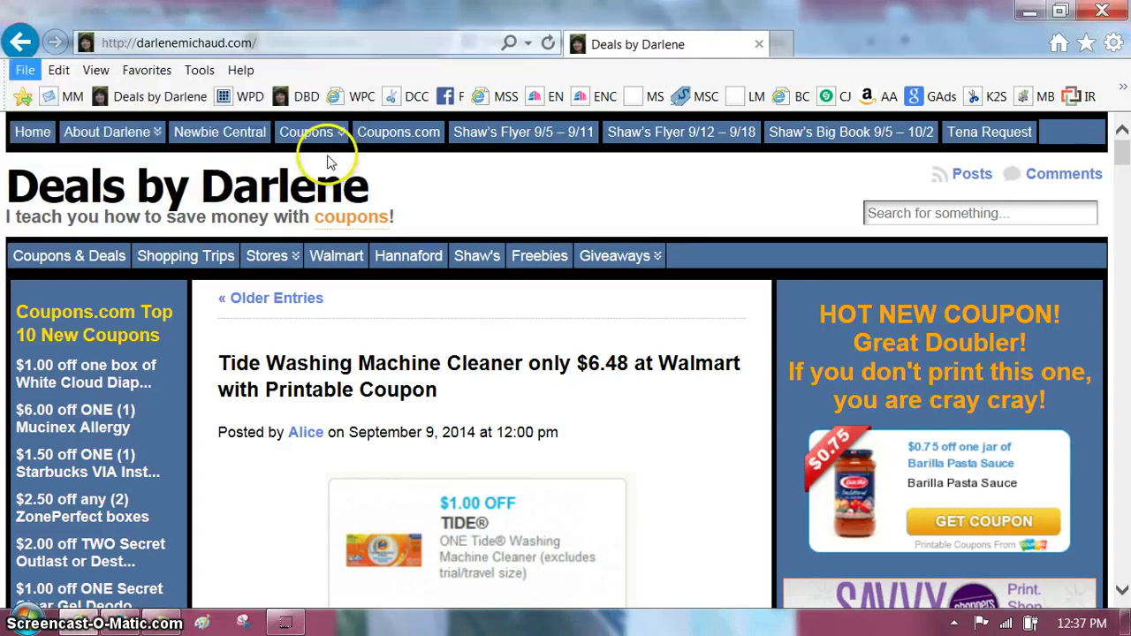
{"action": "right_click", "coordinate": [152, 97]}
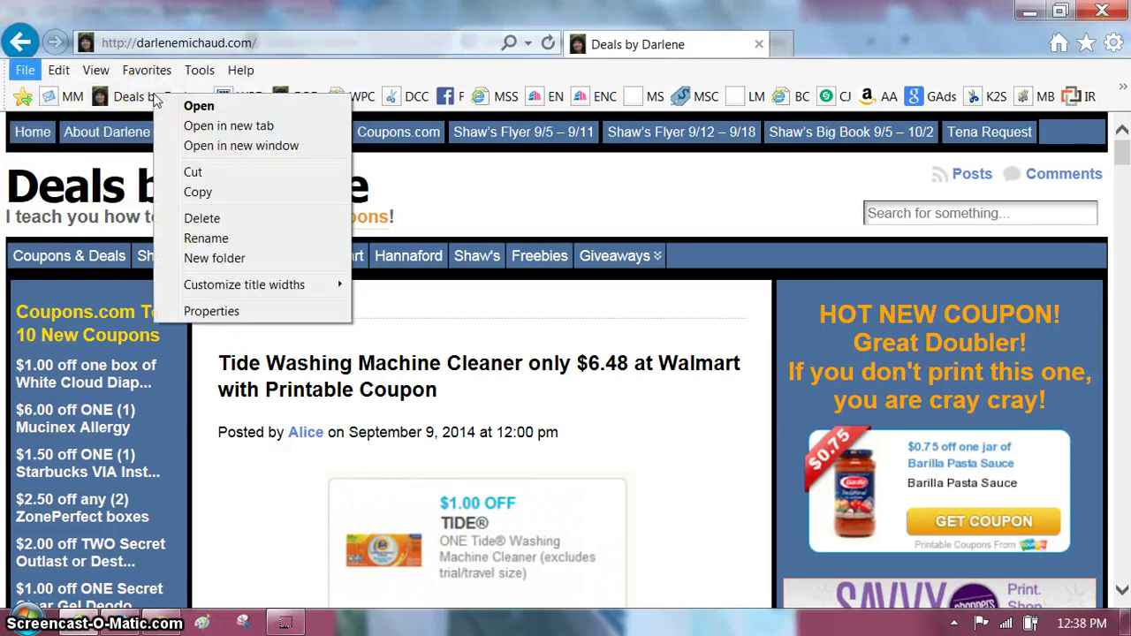
{"action": "left_click", "coordinate": [199, 192]}
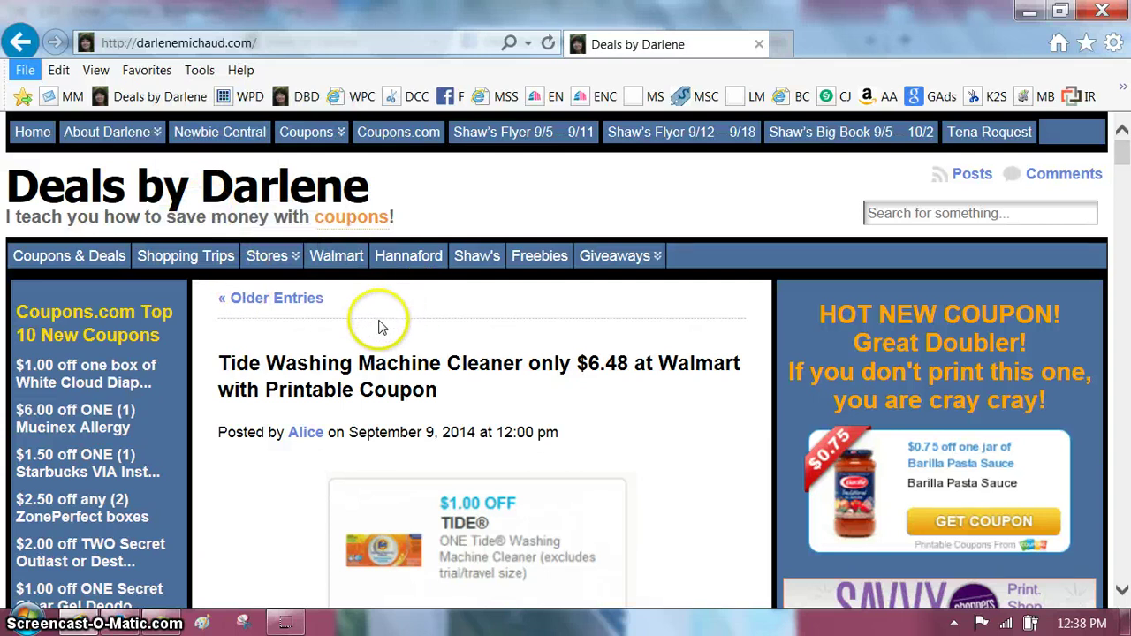
{"action": "left_click", "coordinate": [289, 364]}
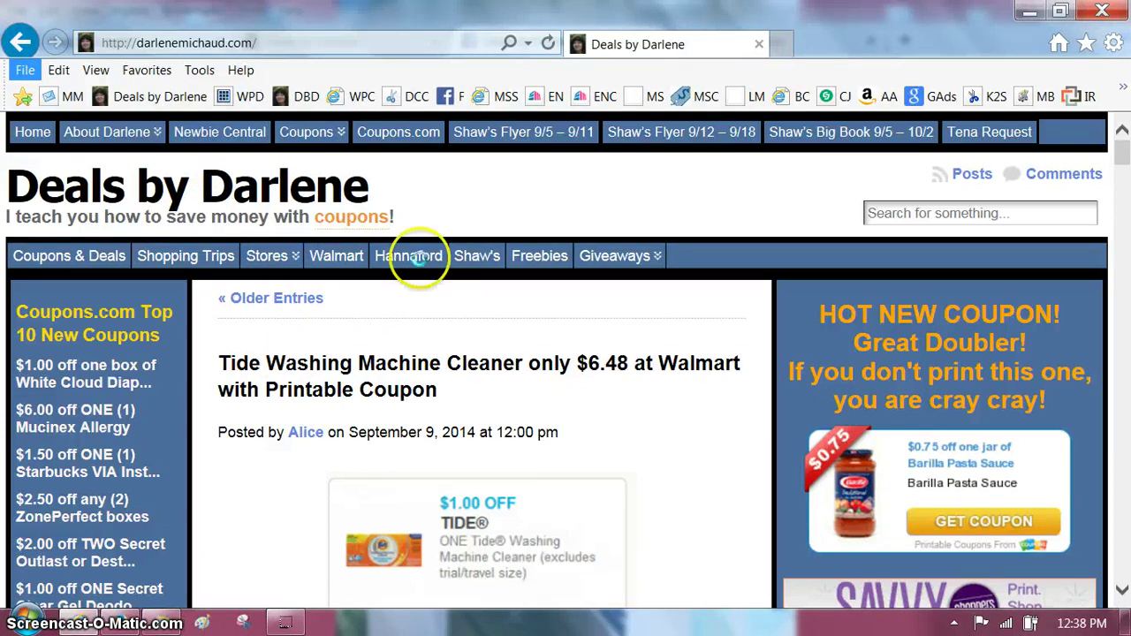
Step: Switch back to Firefox's Deals by Darlene website tab and close the favorite's Properties dialog
{"action": "left_click", "coordinate": [121, 624]}
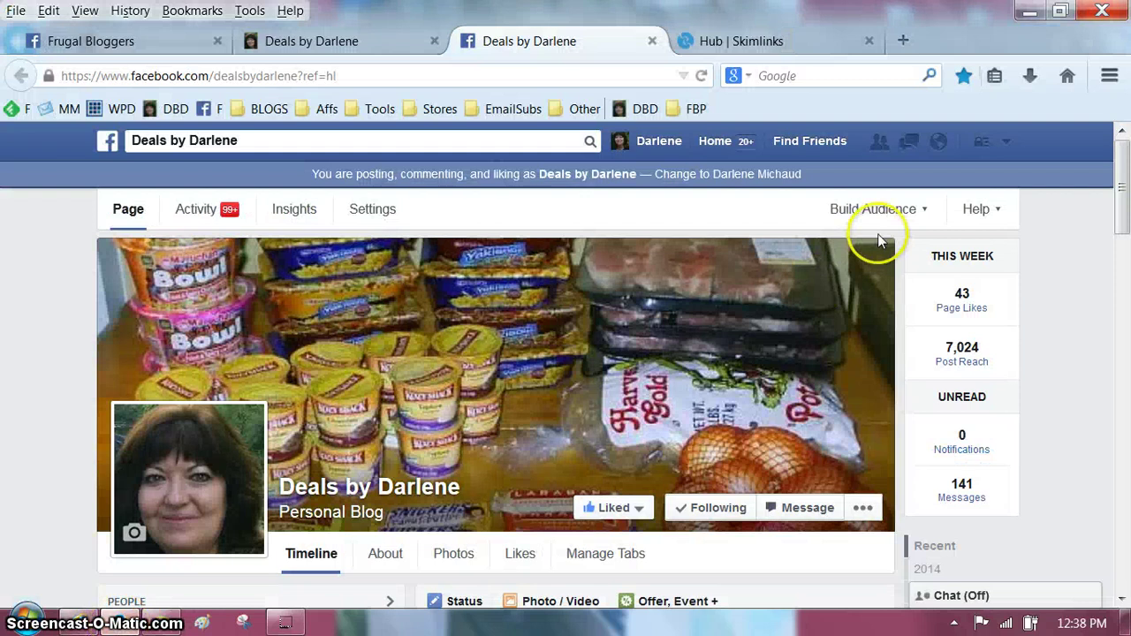
{"action": "left_click", "coordinate": [358, 42]}
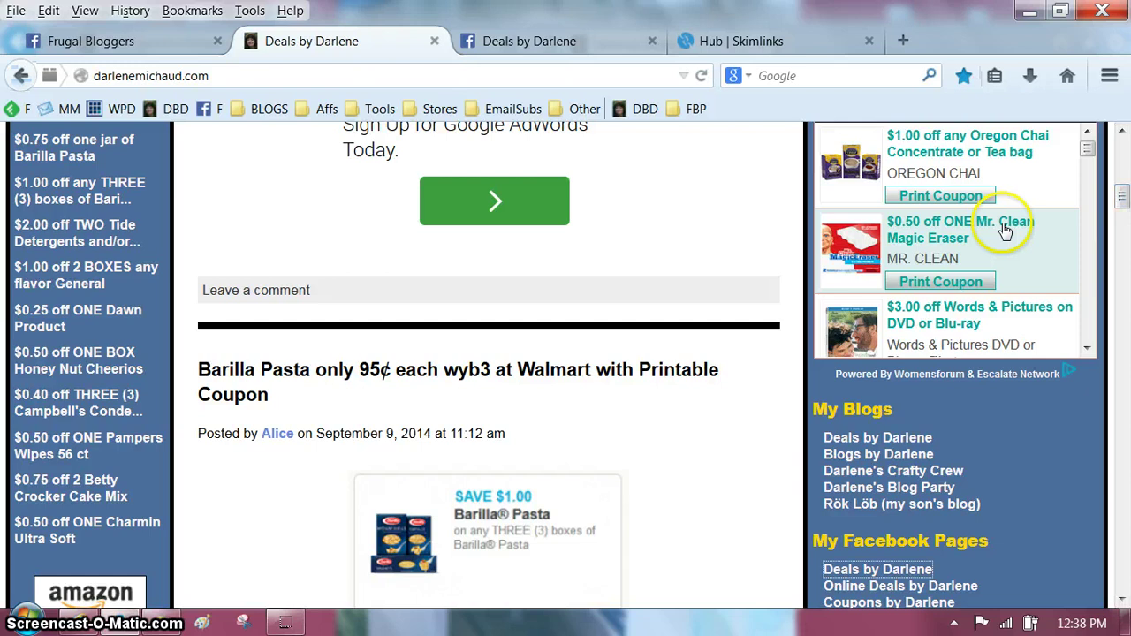
{"action": "left_click_drag", "start_coordinate": [1122, 202], "coordinate": [1121, 142]}
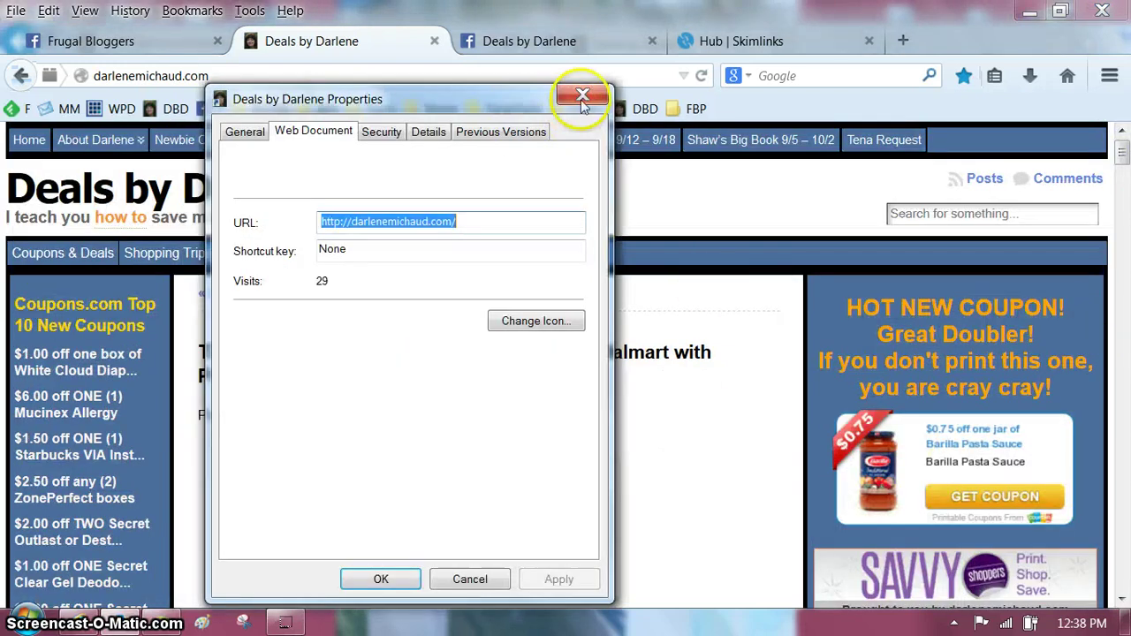
{"action": "left_click", "coordinate": [583, 96]}
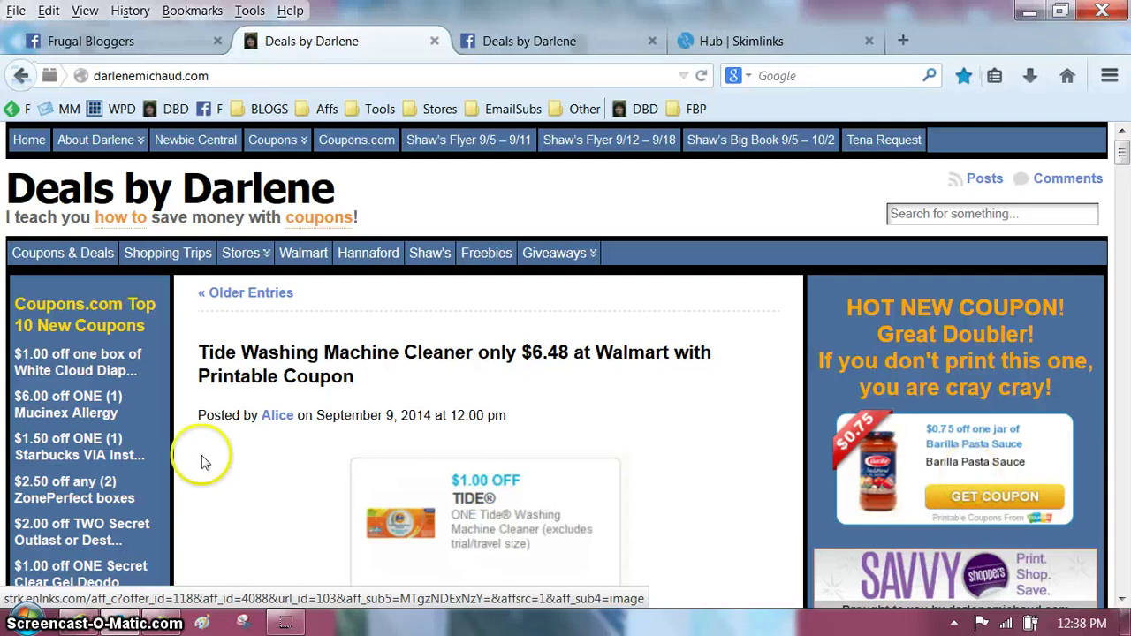
{"action": "left_click", "coordinate": [286, 626]}
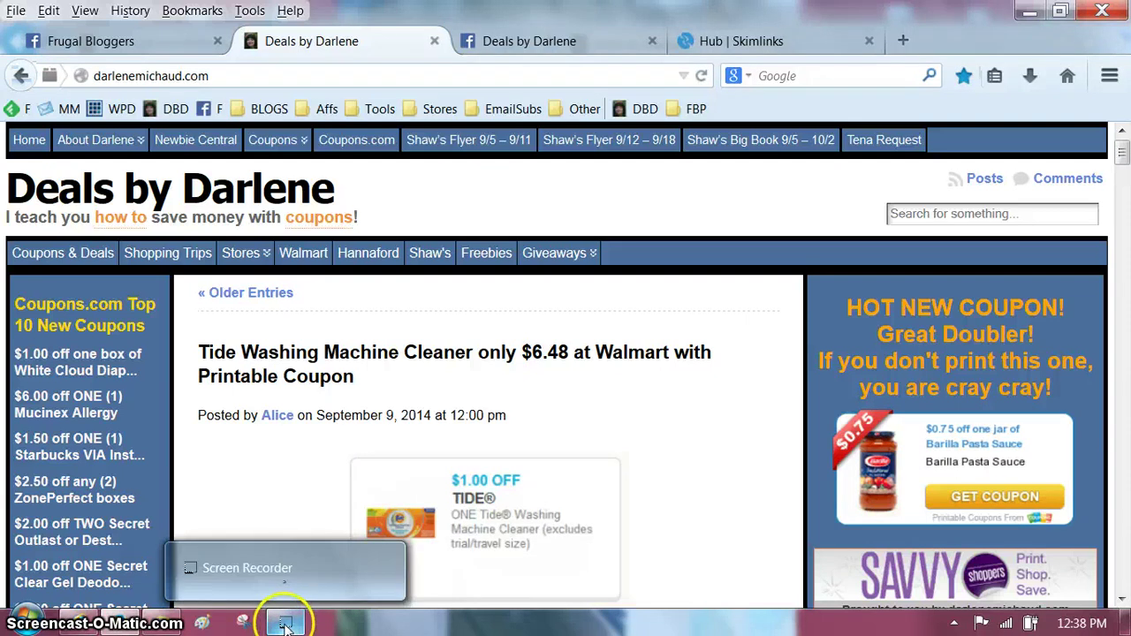